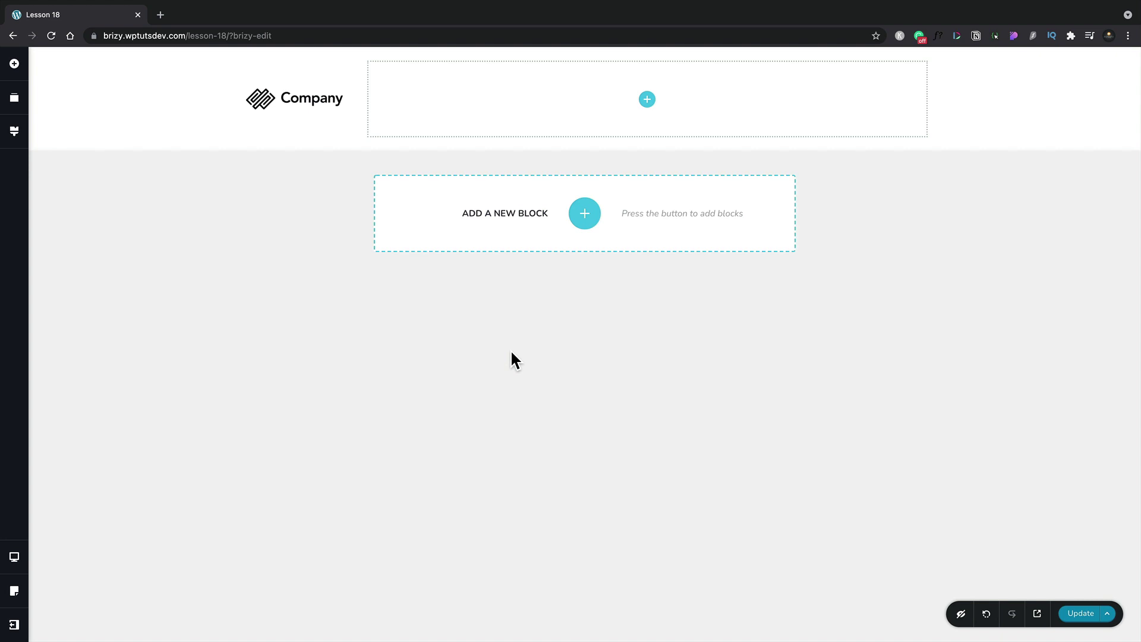
# Drag a Menu element (Home, Lesson 12, 11, 10, 8, Blog) into the empty header column.
pyautogui.click(649, 101)
pyautogui.click(115, 113)
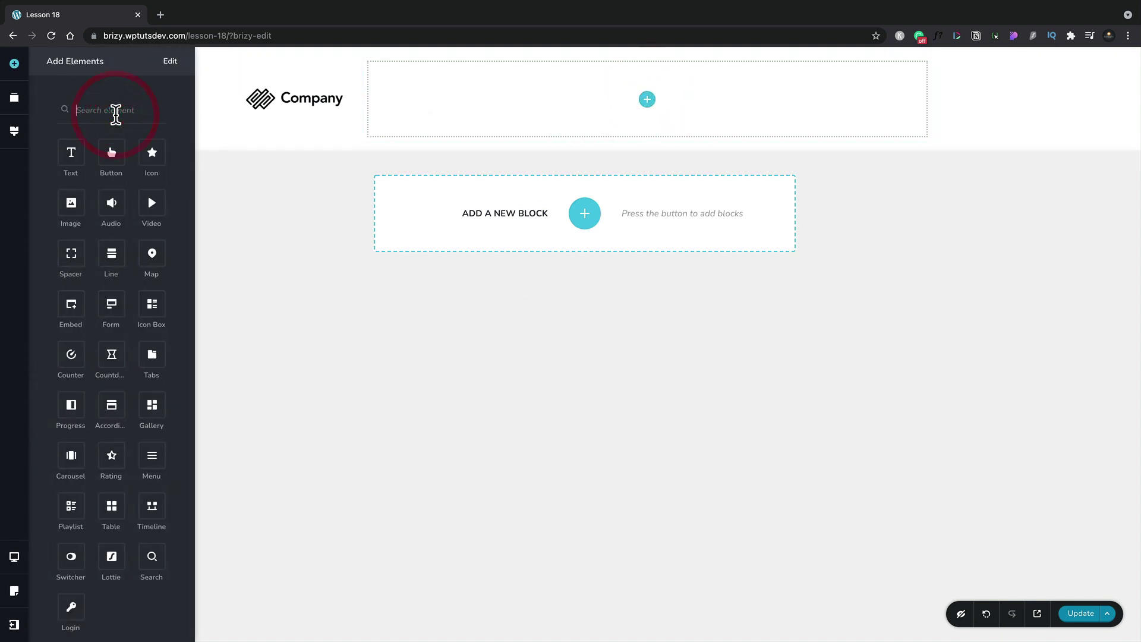
pyautogui.write('menu')
pyautogui.moveTo(67, 157); pyautogui.dragTo(565, 89)
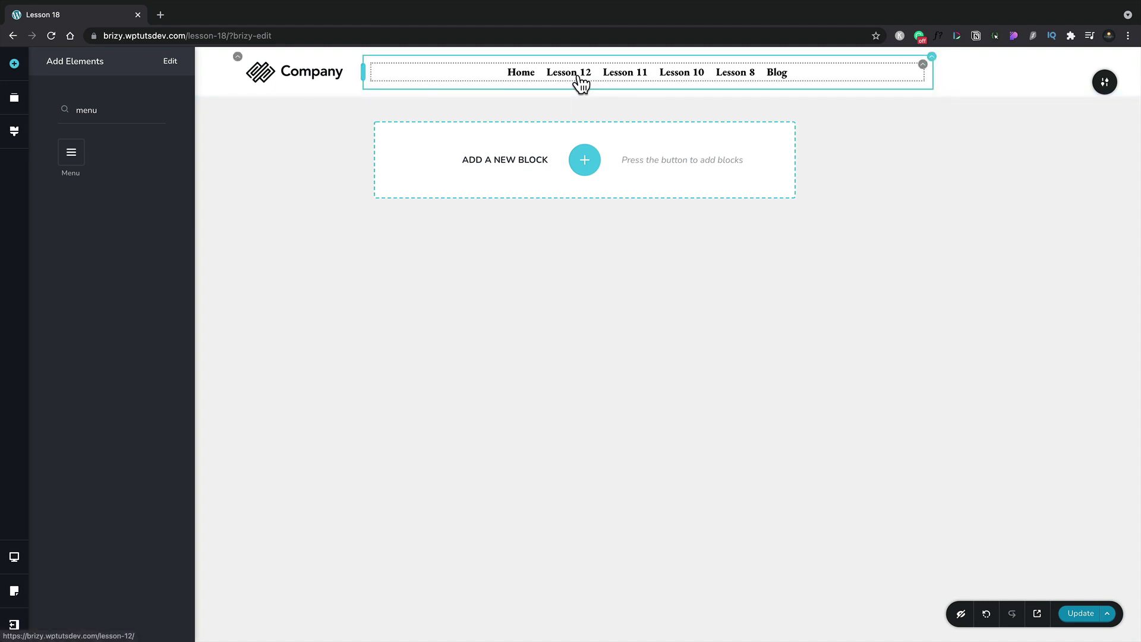
# Open the header menu's settings and review the menu choices, Main Menu and Mega Menu 1.
pyautogui.click(922, 72)
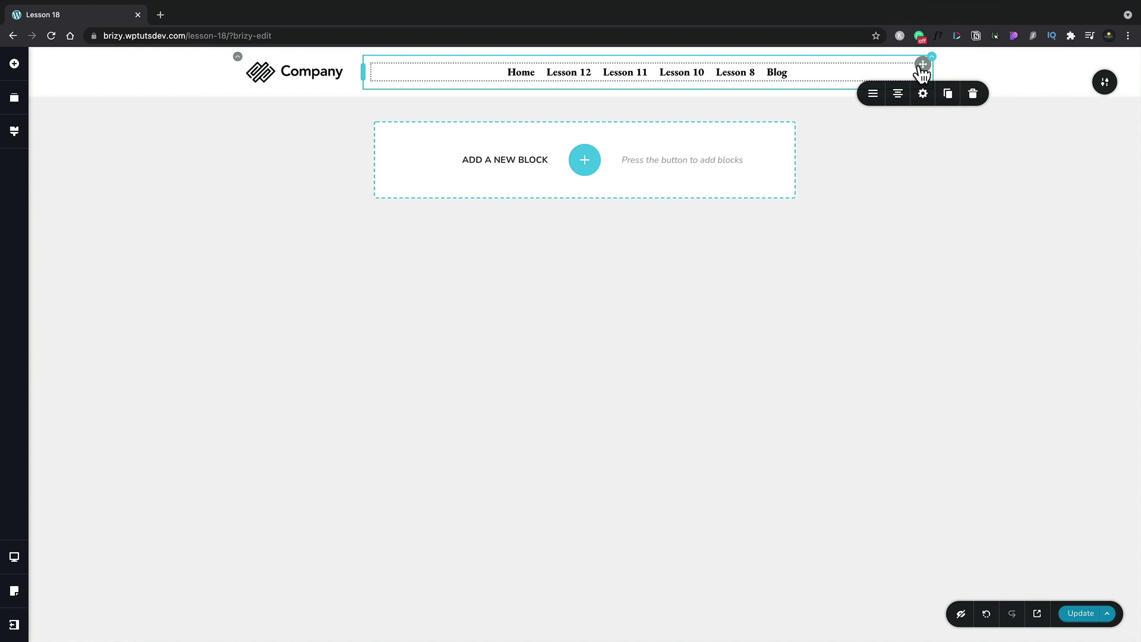
pyautogui.click(873, 95)
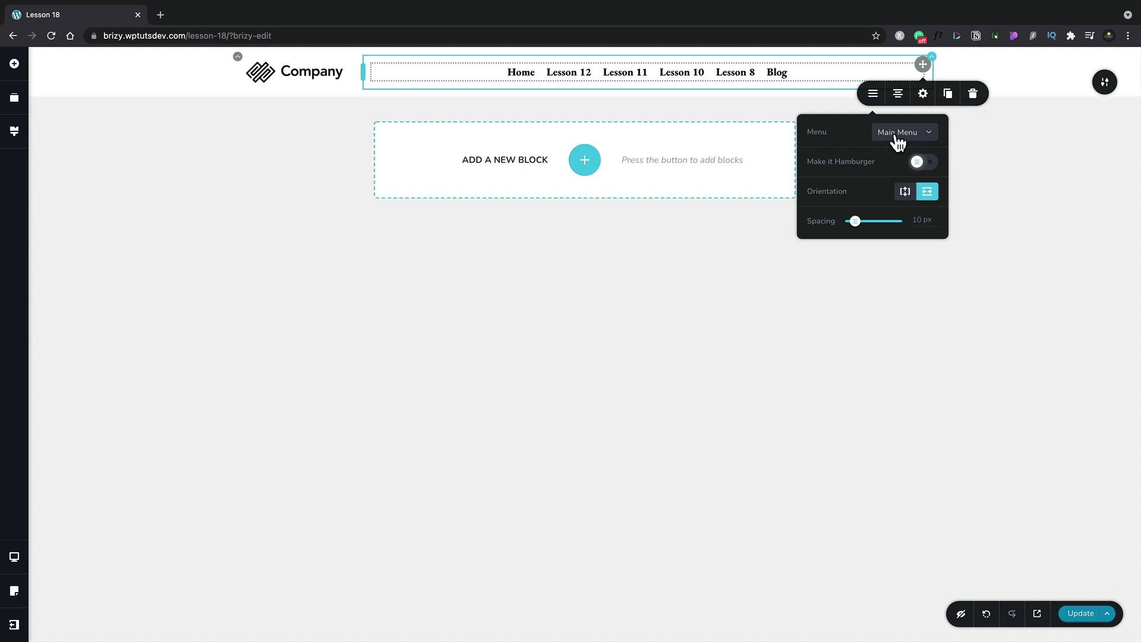
pyautogui.click(899, 133)
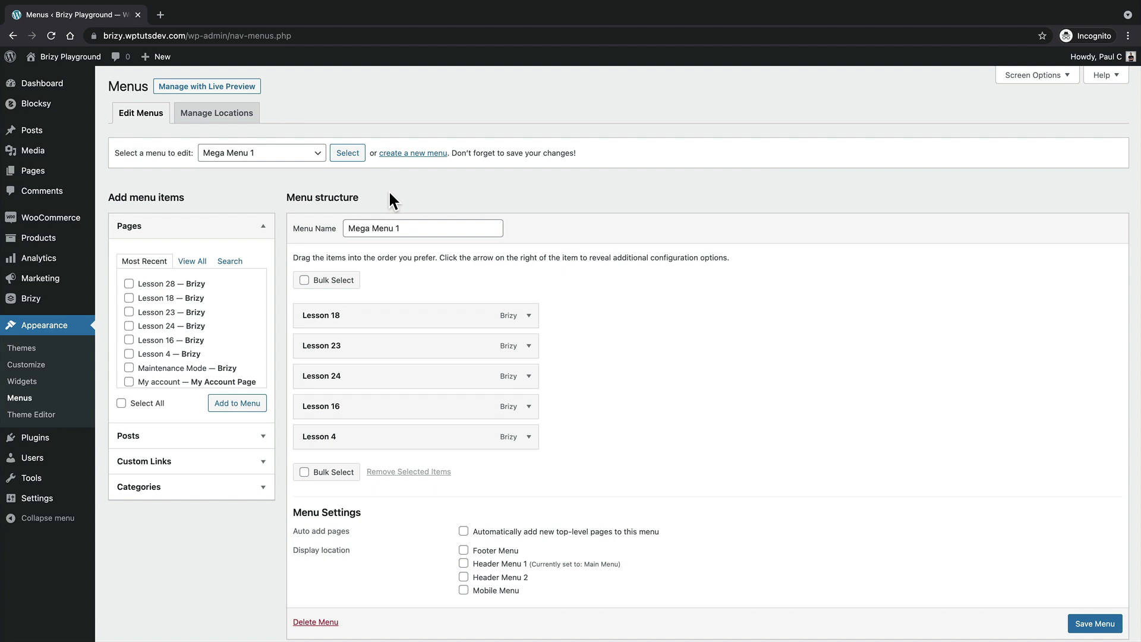
# Create a new WordPress menu named 'Sample Menu'.
pyautogui.click(405, 153)
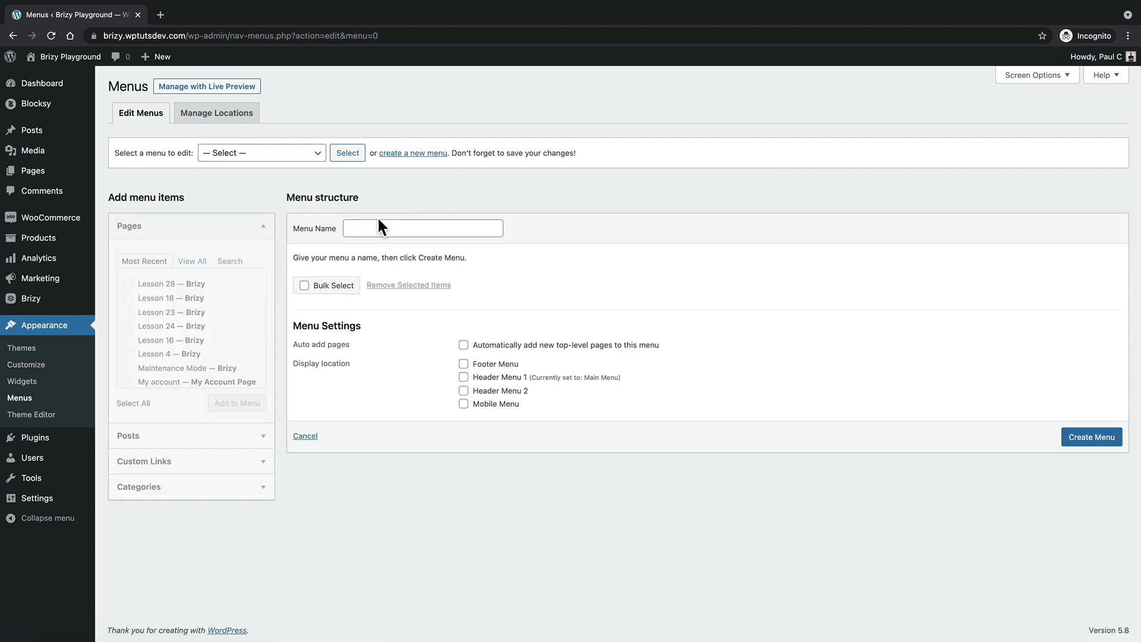
pyautogui.click(377, 229)
pyautogui.write('Sample Menu')
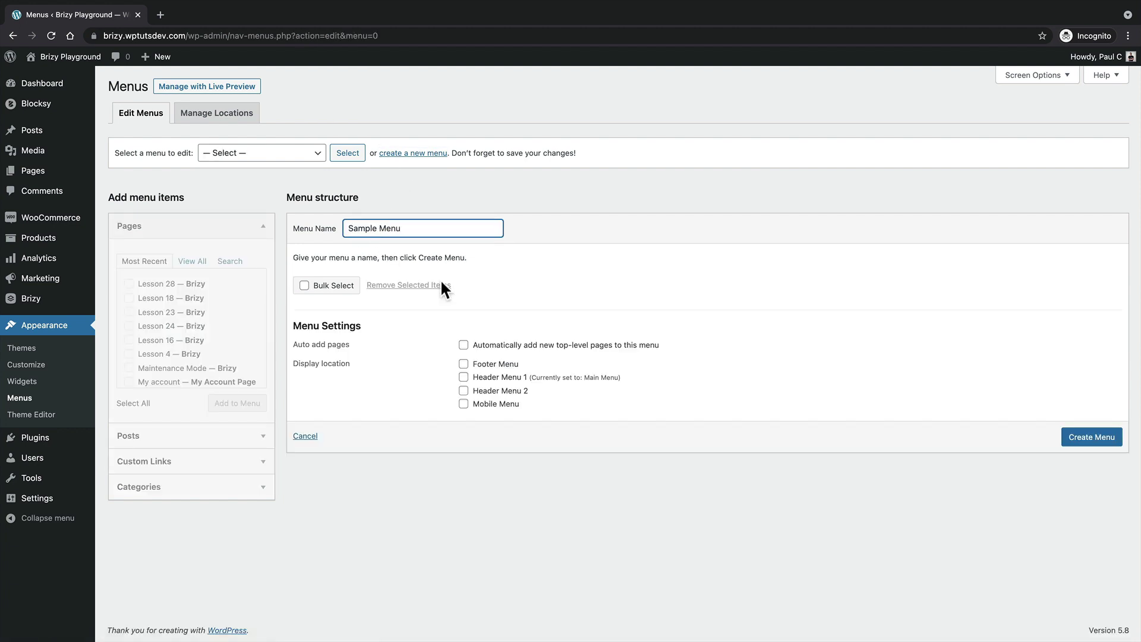
pyautogui.click(1092, 438)
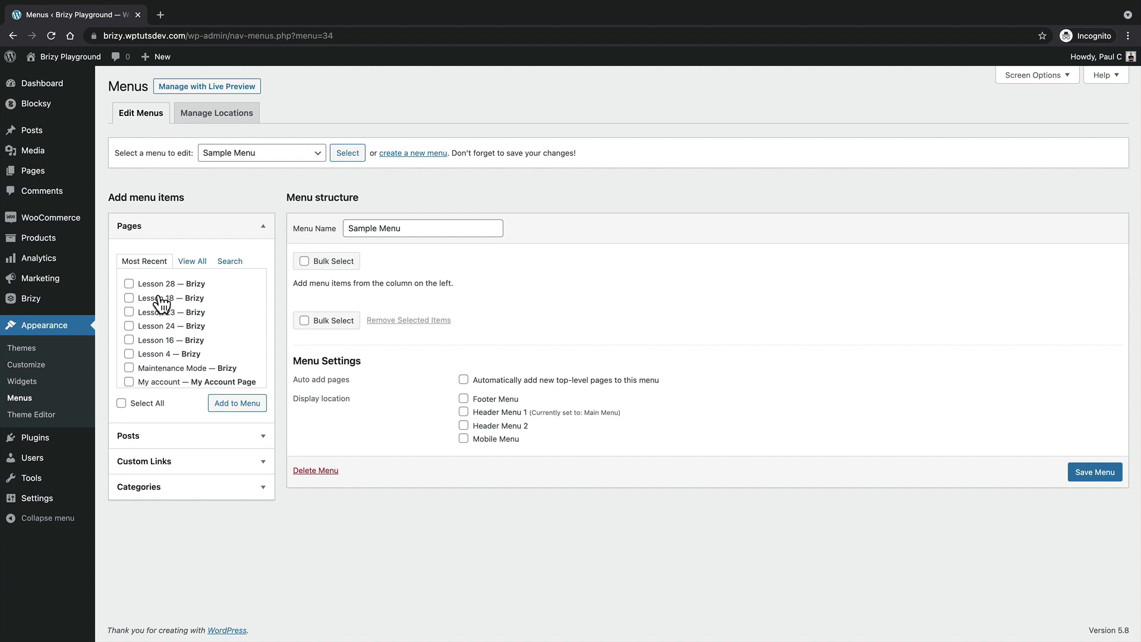
# Add Lesson 28, Lesson 18, Lesson 23 and Lesson 24 to Sample Menu and save it.
pyautogui.click(129, 283)
pyautogui.click(129, 297)
pyautogui.click(129, 312)
pyautogui.click(129, 325)
pyautogui.click(227, 403)
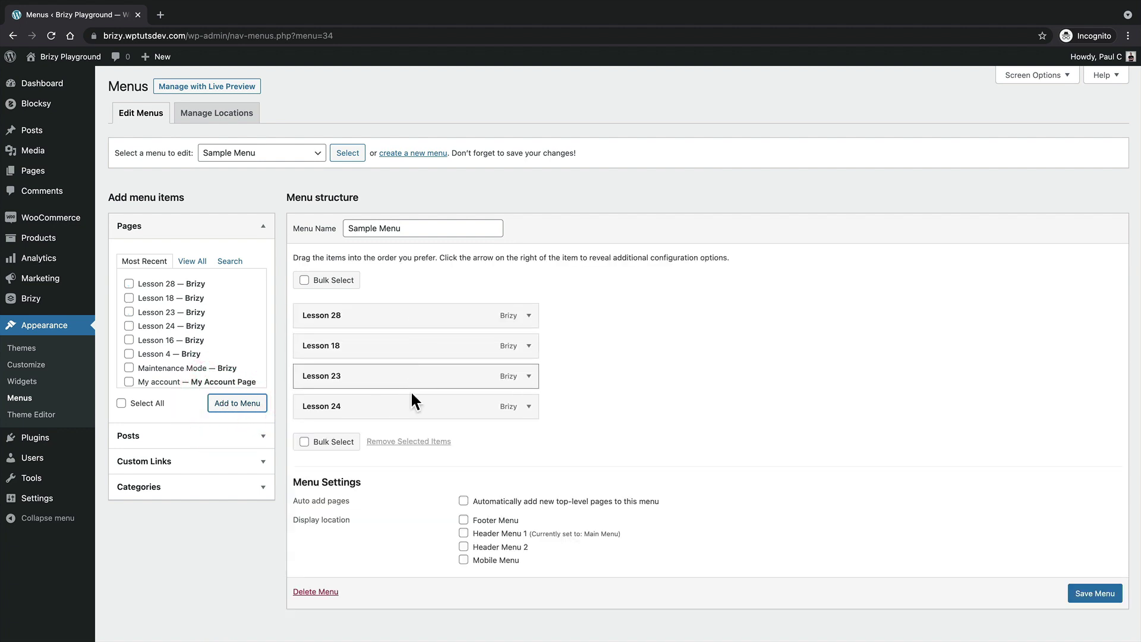
pyautogui.click(1093, 592)
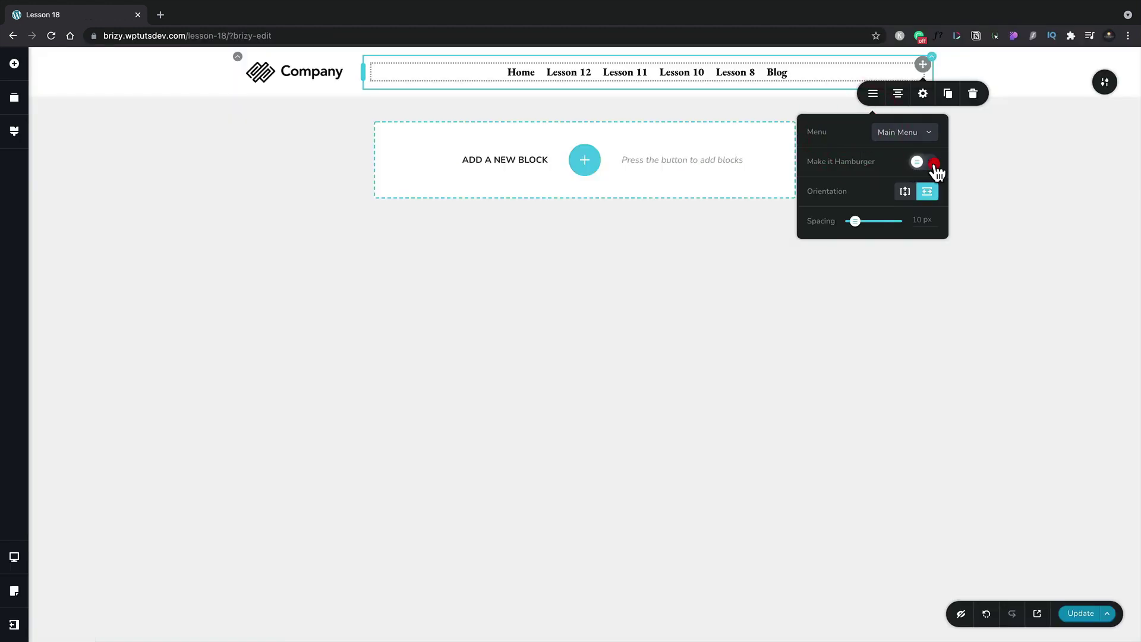
# Turn the header menu into a hamburger icon and preview its drawer.
pyautogui.click(933, 166)
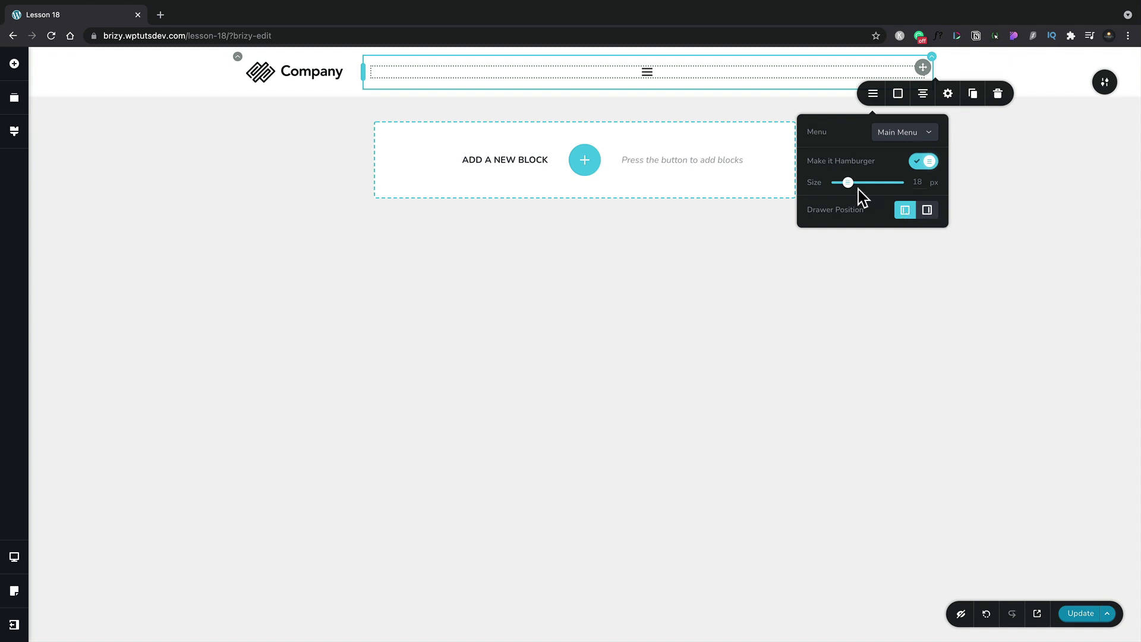
pyautogui.click(731, 216)
pyautogui.click(647, 79)
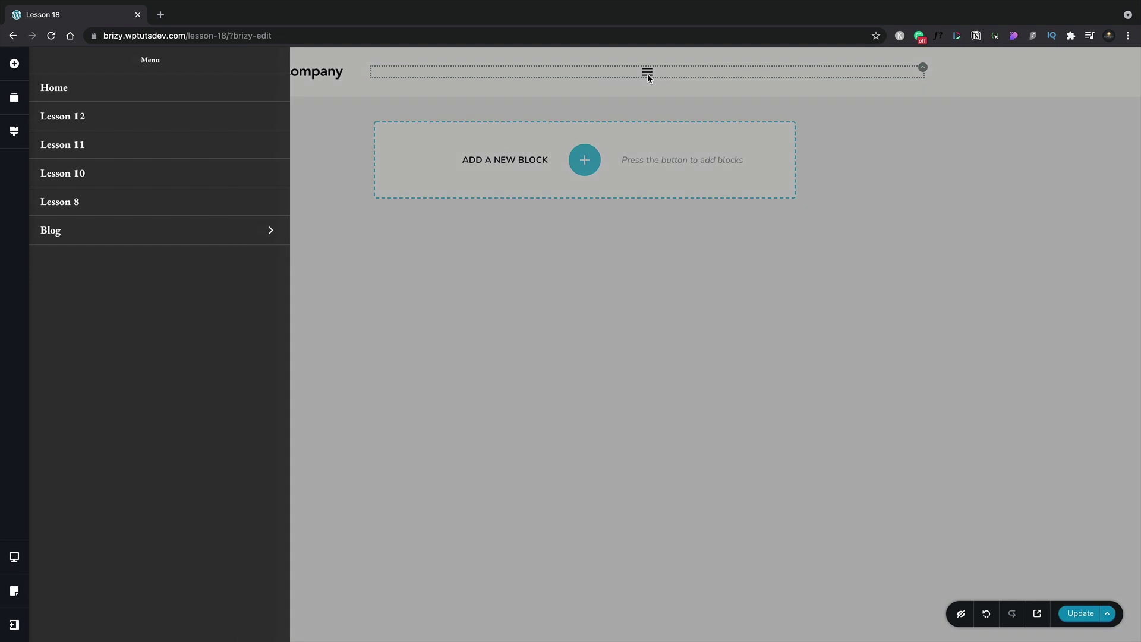
pyautogui.click(648, 79)
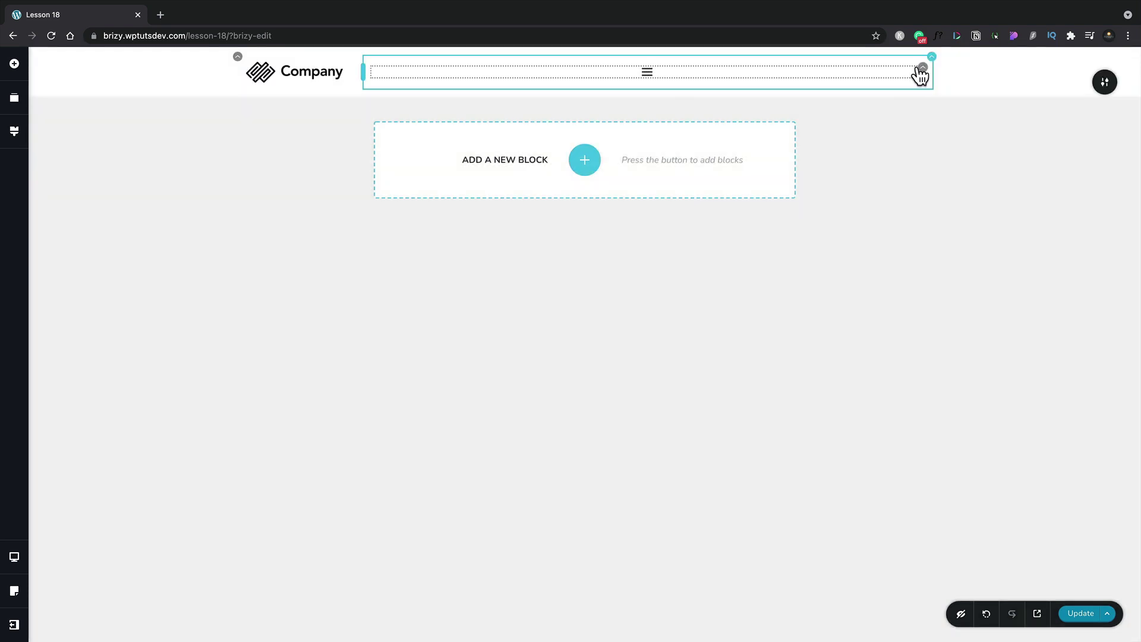
# Set the hamburger drawer position to right and preview it opening.
pyautogui.click(923, 71)
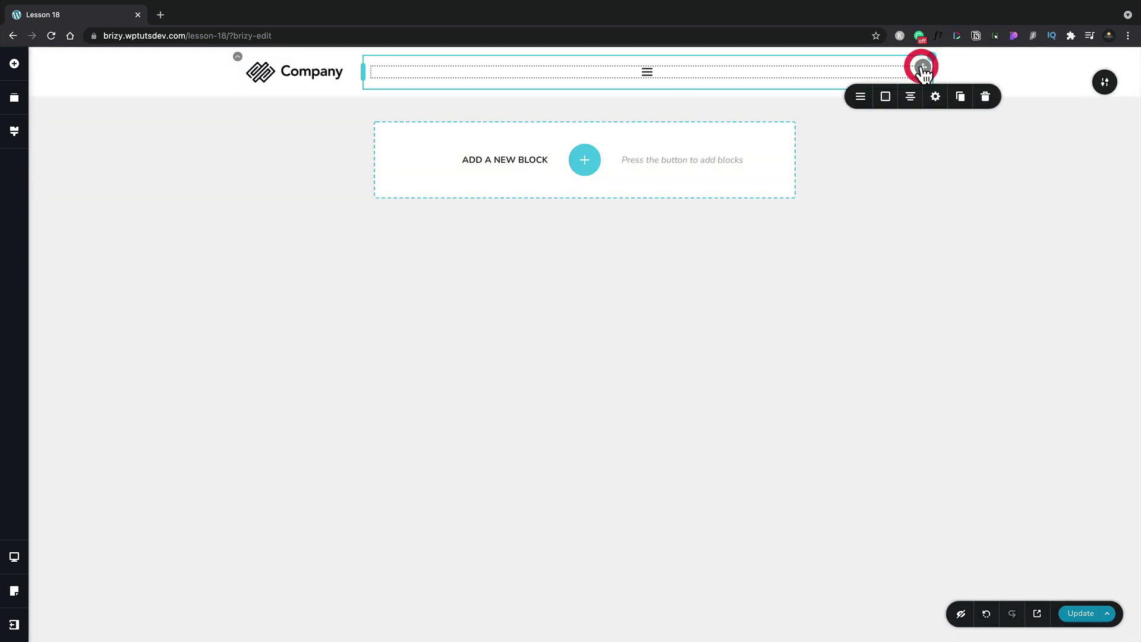
pyautogui.click(862, 99)
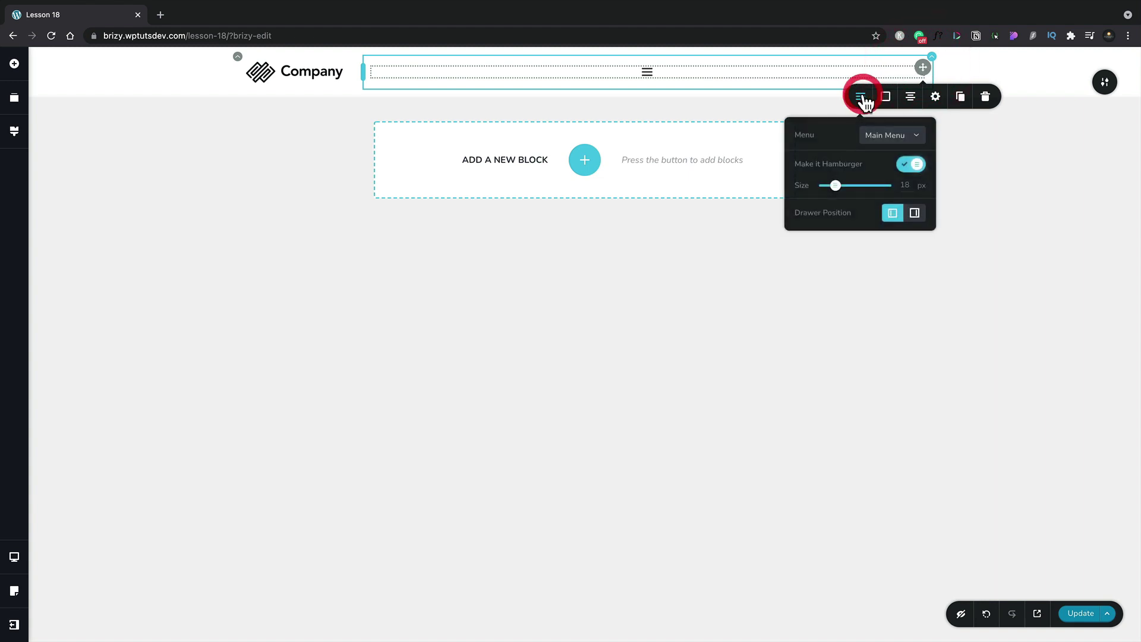
pyautogui.click(914, 214)
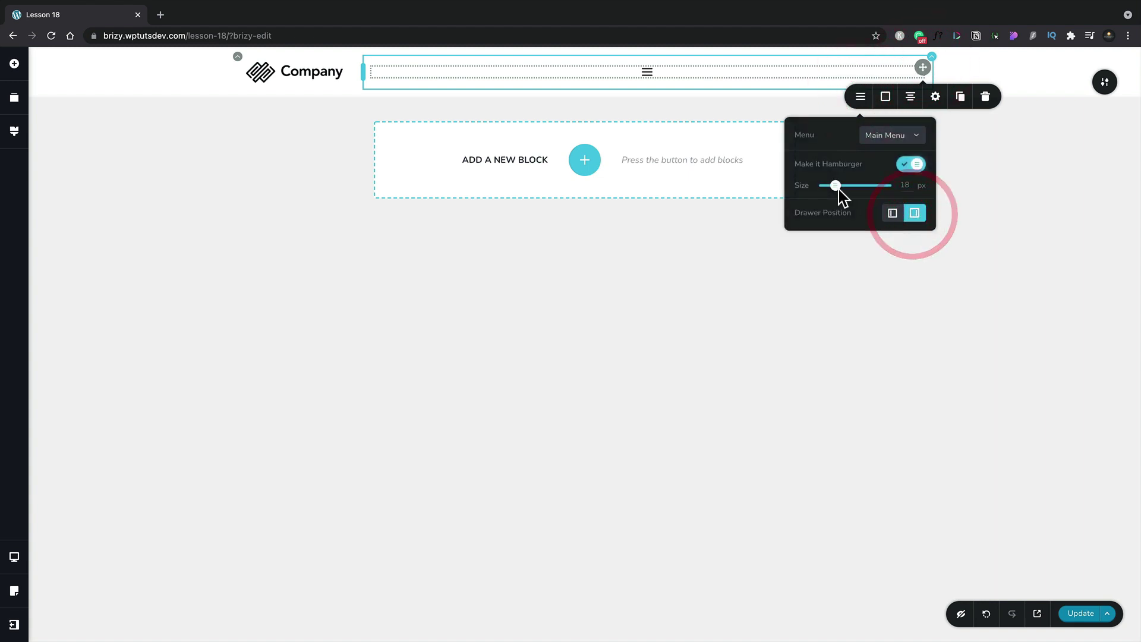
pyautogui.click(674, 103)
pyautogui.click(647, 71)
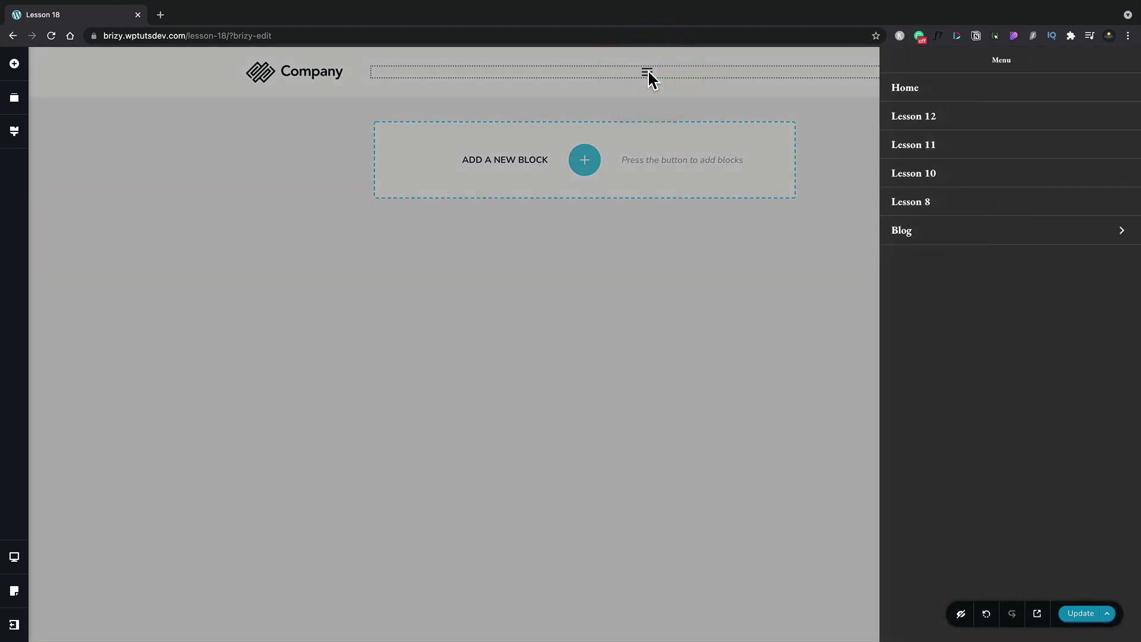
pyautogui.click(656, 90)
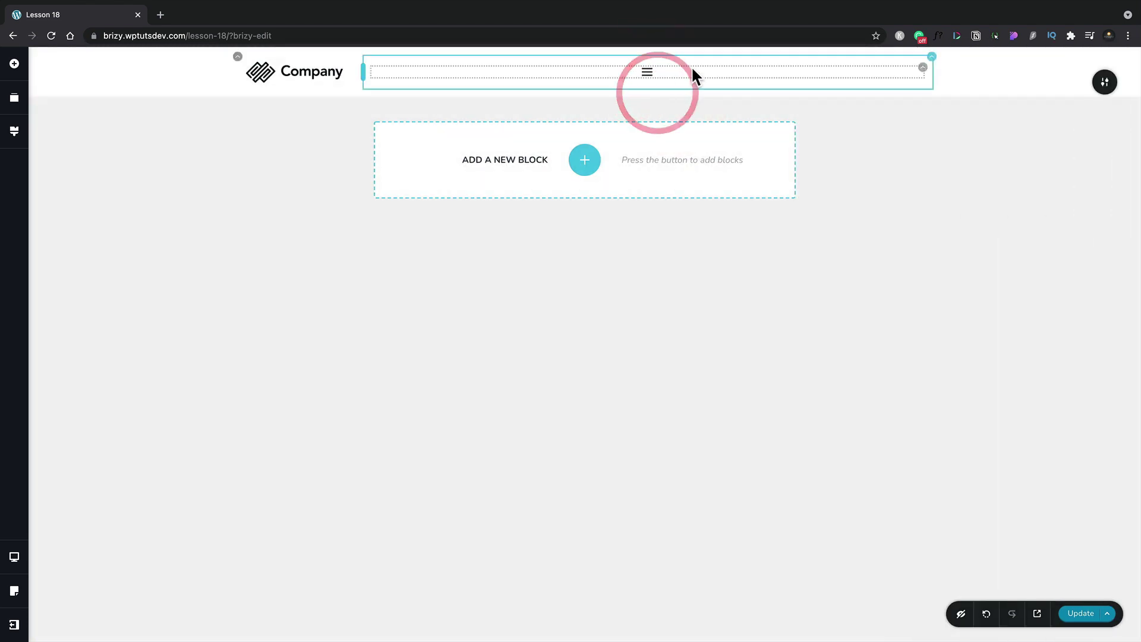
# Turn the hamburger off, try vertical links with 15 px spacing, then return to one row.
pyautogui.click(922, 68)
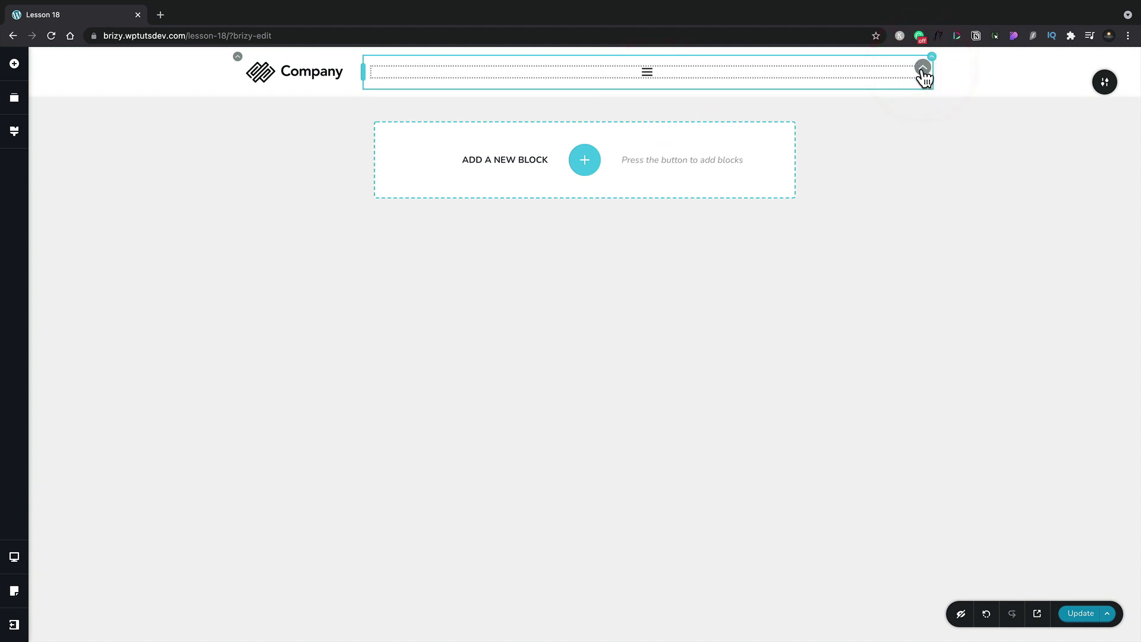
pyautogui.click(922, 69)
pyautogui.click(860, 97)
pyautogui.click(904, 166)
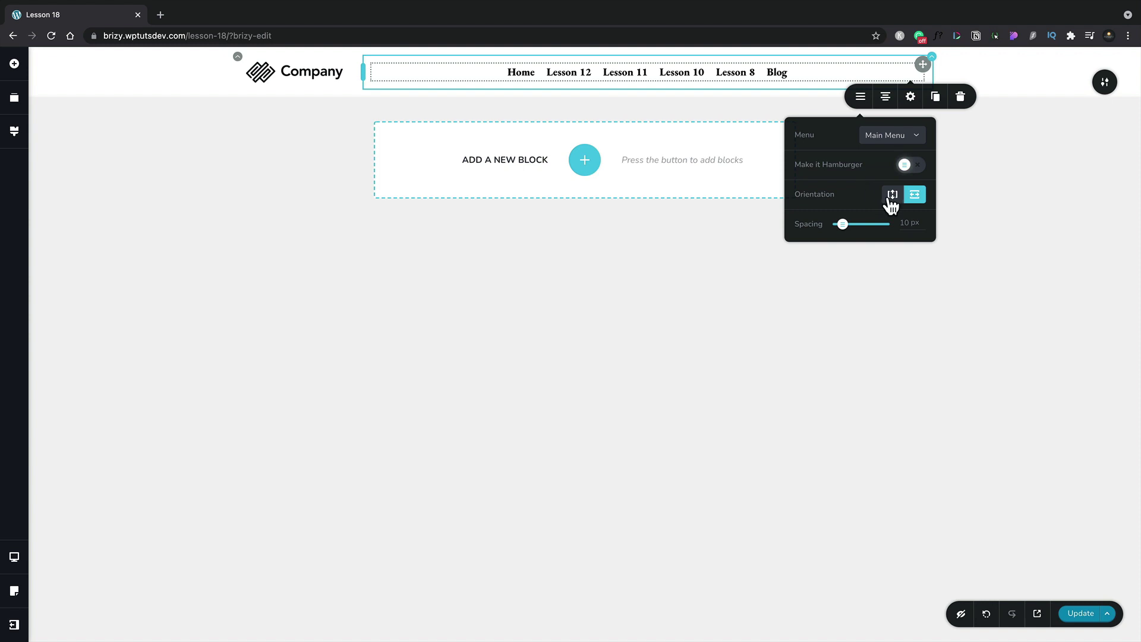
pyautogui.click(892, 197)
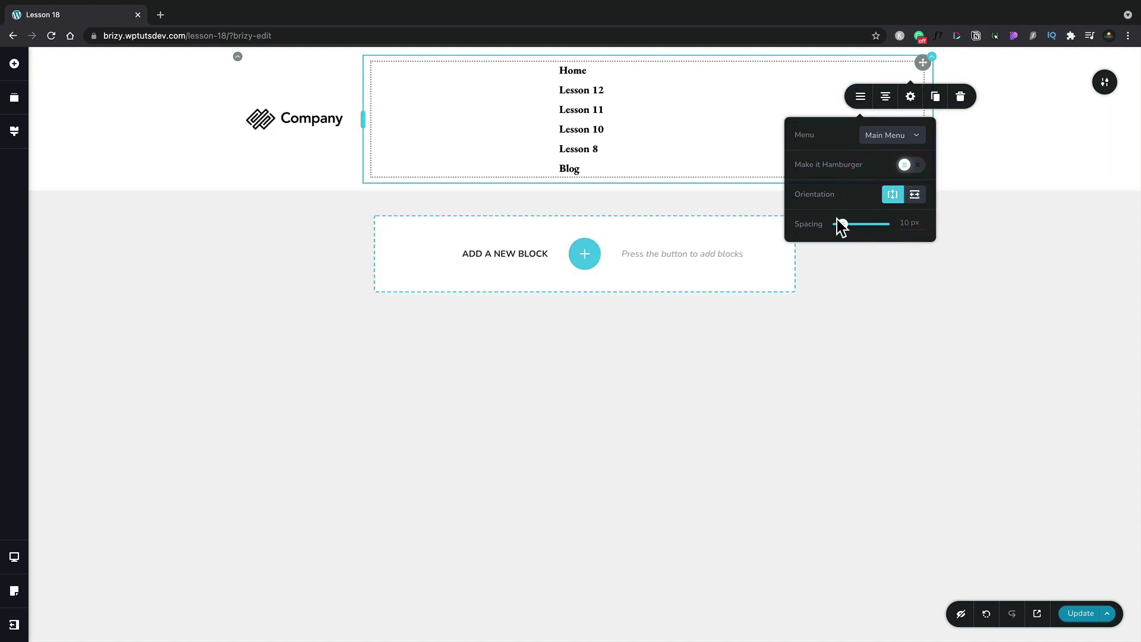
pyautogui.moveTo(843, 228); pyautogui.dragTo(842, 229)
pyautogui.click(915, 196)
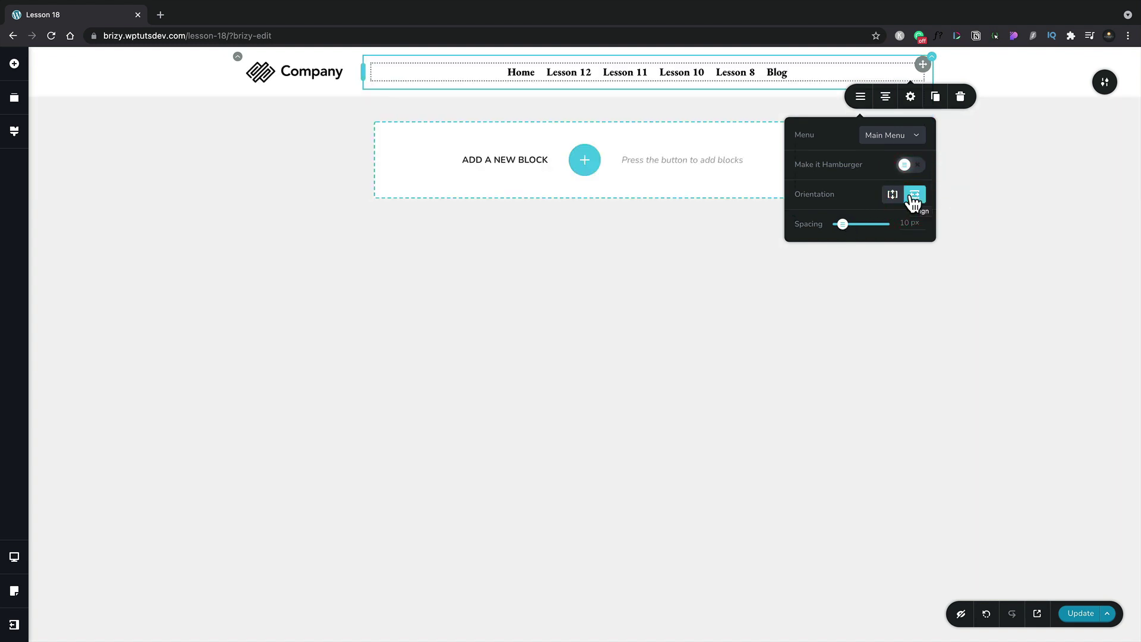
# Right-align the menu links and close the menu's settings.
pyautogui.click(886, 101)
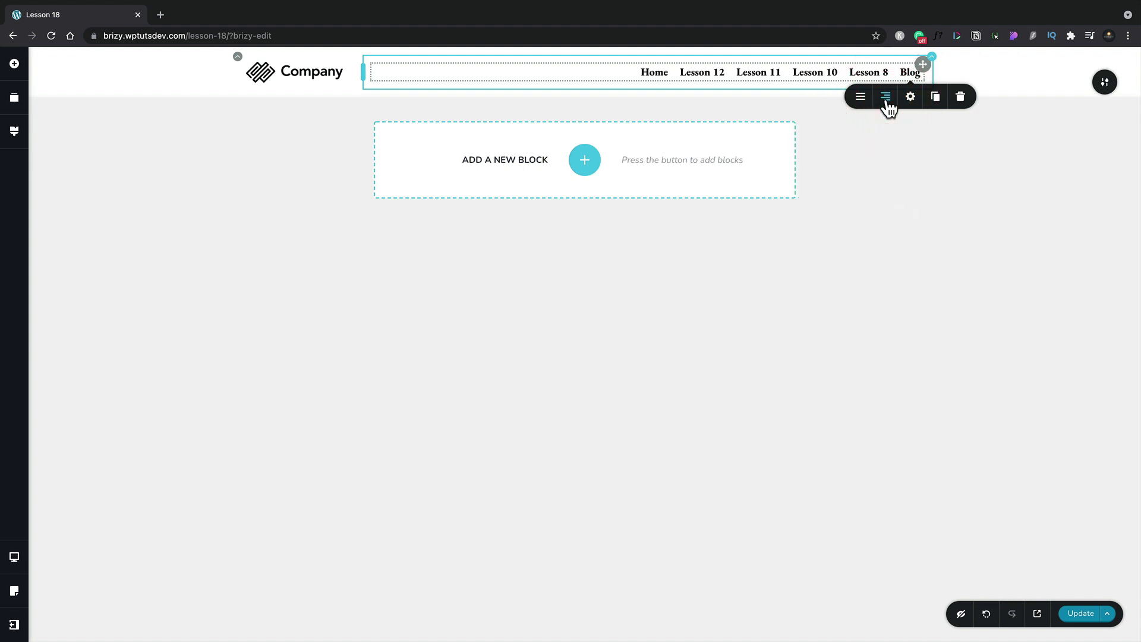
pyautogui.click(887, 101)
pyautogui.click(887, 101)
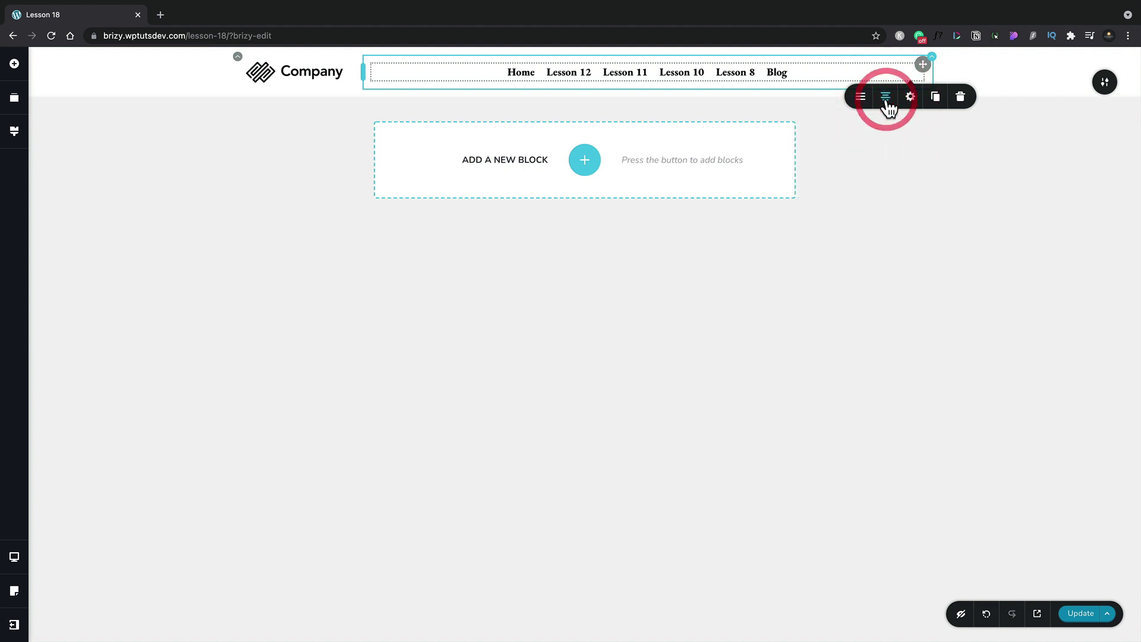
pyautogui.click(886, 101)
pyautogui.click(911, 97)
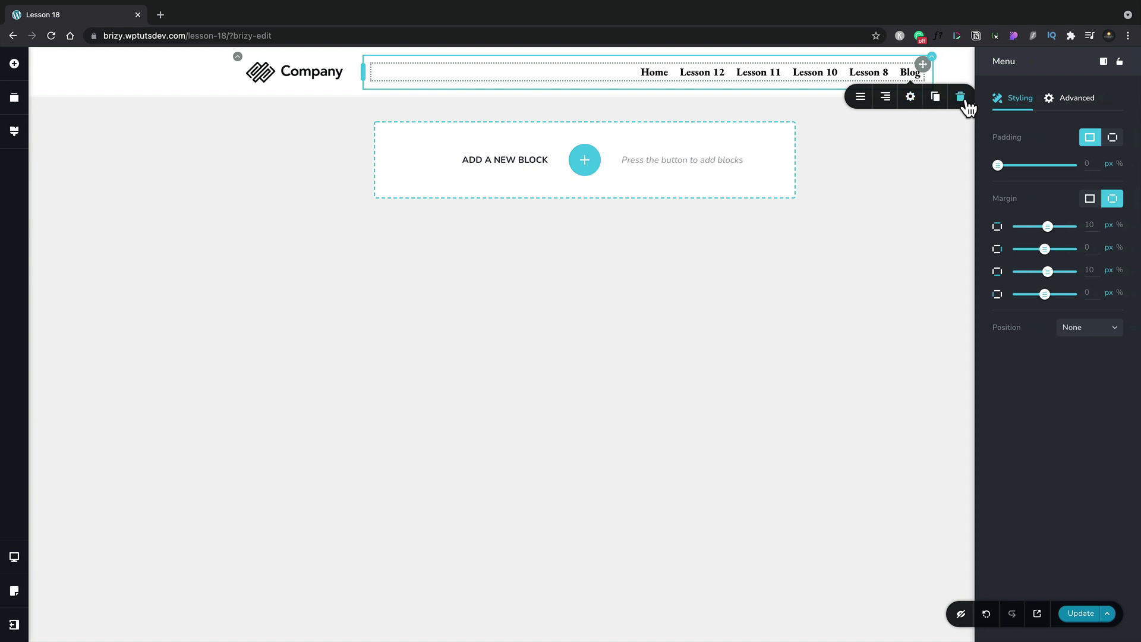
pyautogui.click(943, 127)
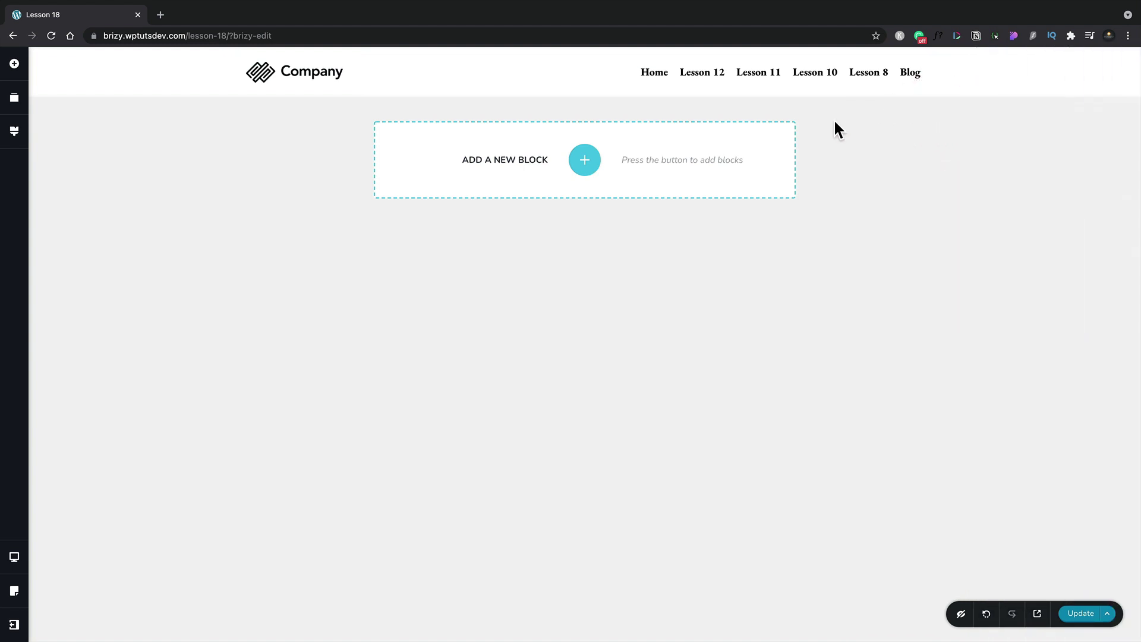
# Select the header navigation menu and show the icon options for its items.
pyautogui.click(661, 85)
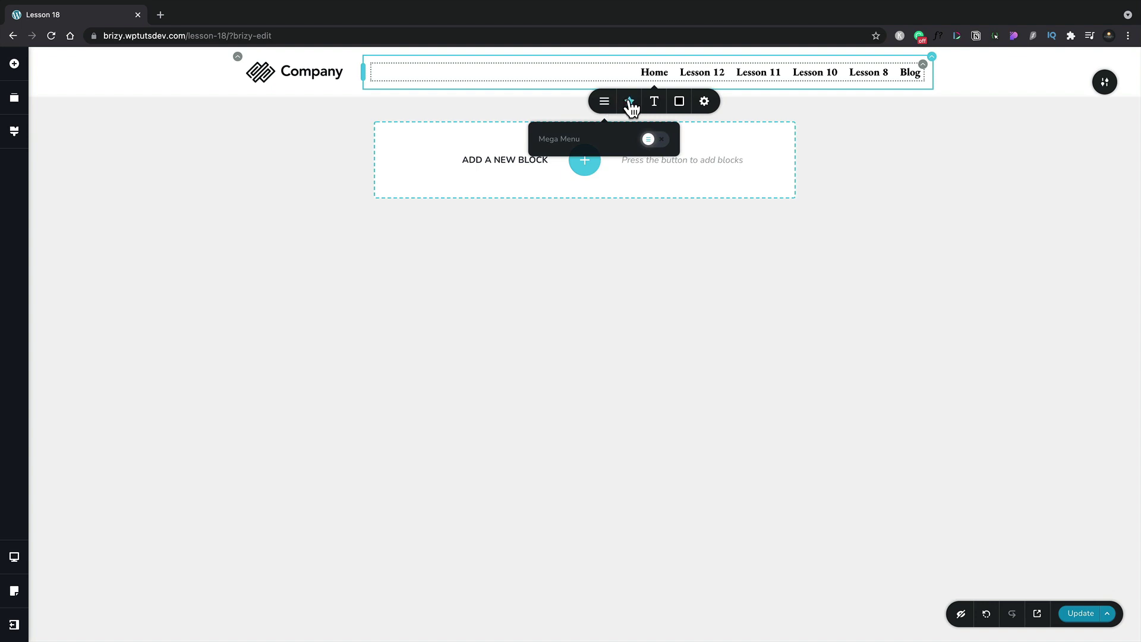
pyautogui.click(630, 106)
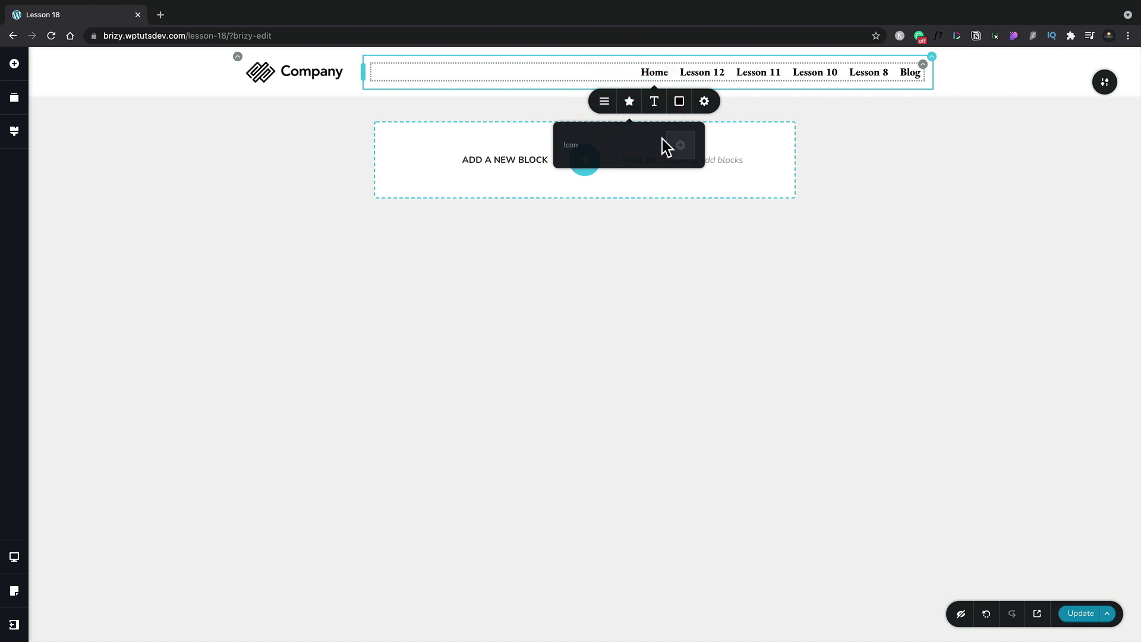
pyautogui.click(681, 146)
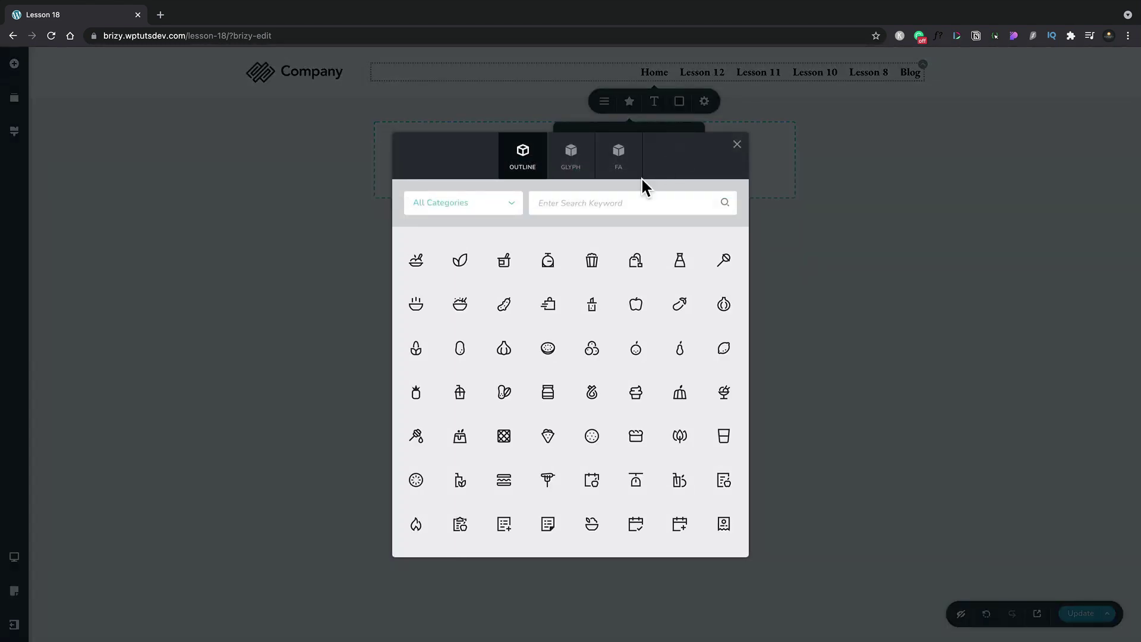
pyautogui.click(584, 203)
pyautogui.write('home')
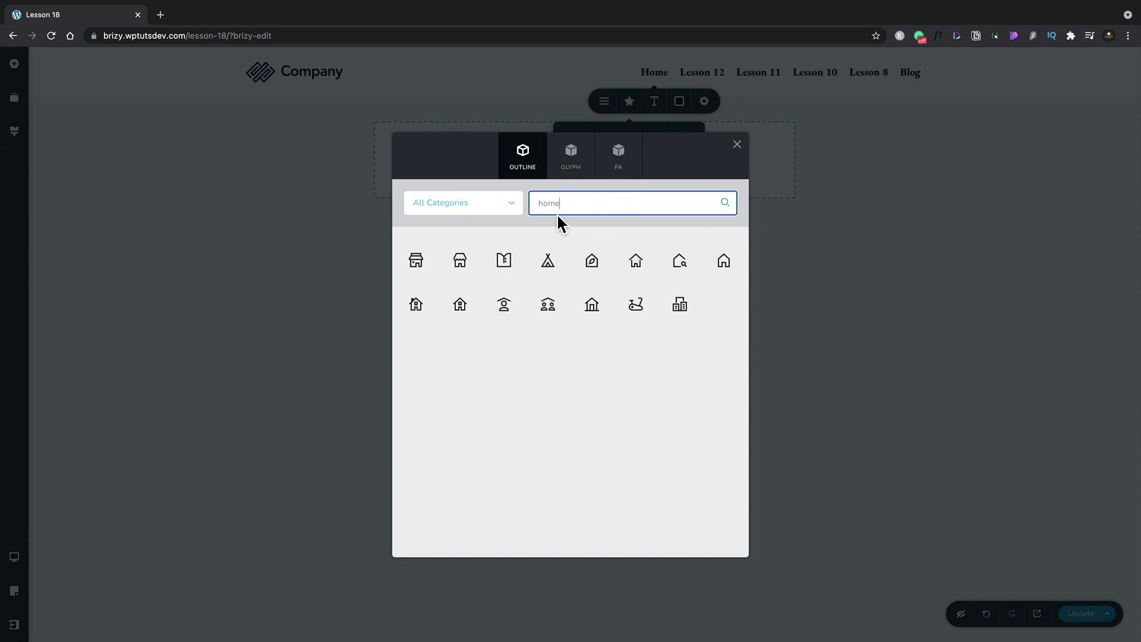
pyautogui.click(419, 305)
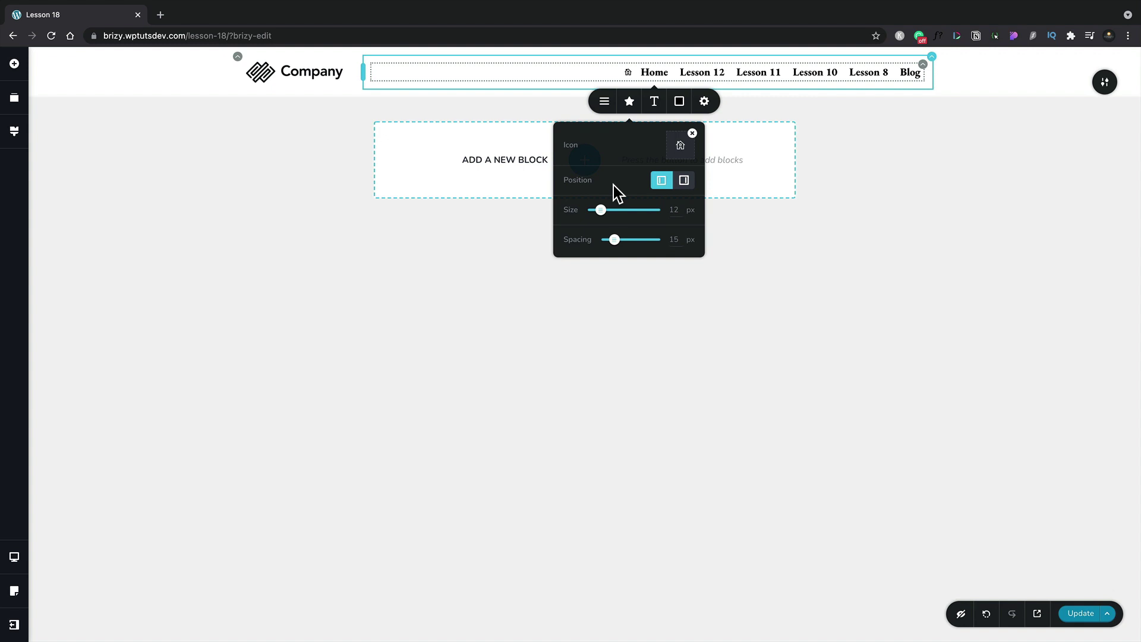
pyautogui.click(682, 181)
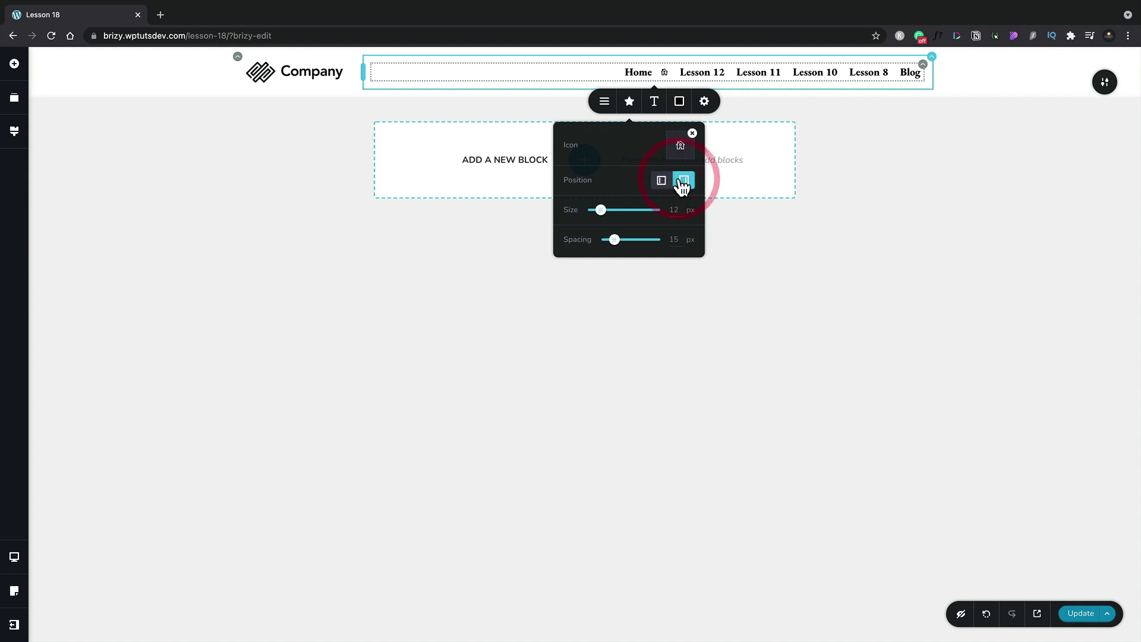
pyautogui.click(662, 182)
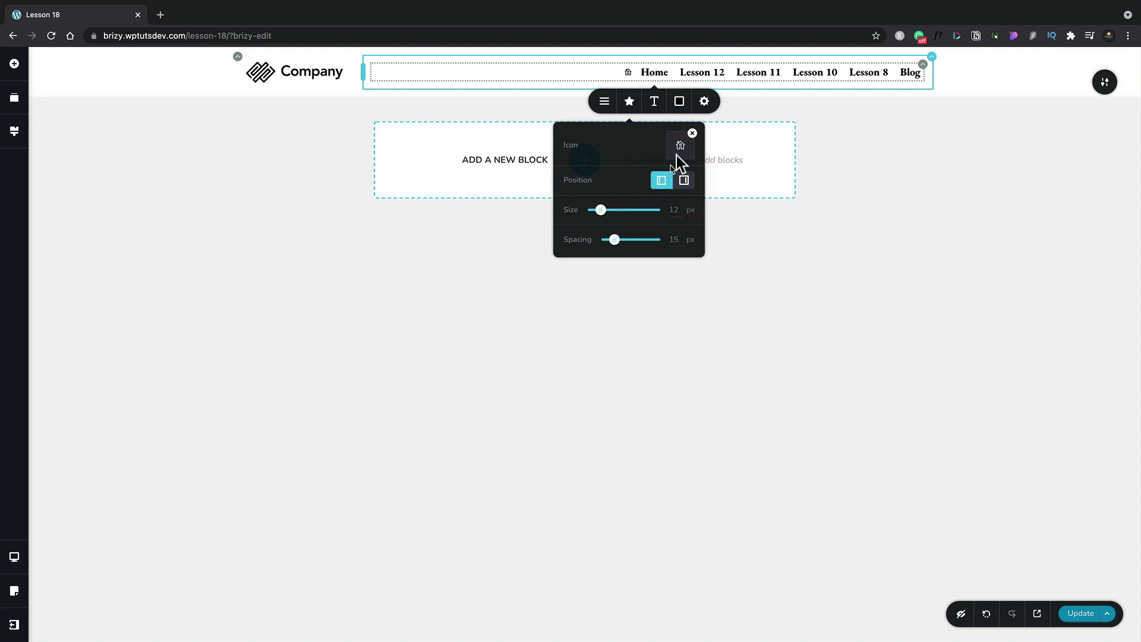
pyautogui.click(692, 134)
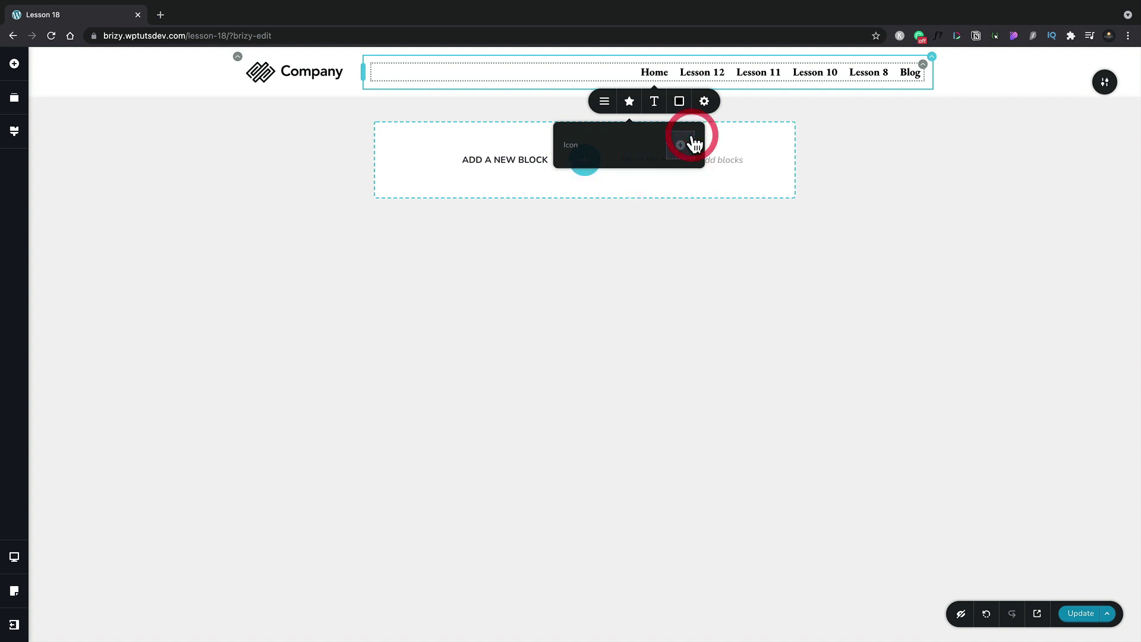
# Change the menu font to Josefin Sans and show the menu items' padding settings.
pyautogui.click(654, 104)
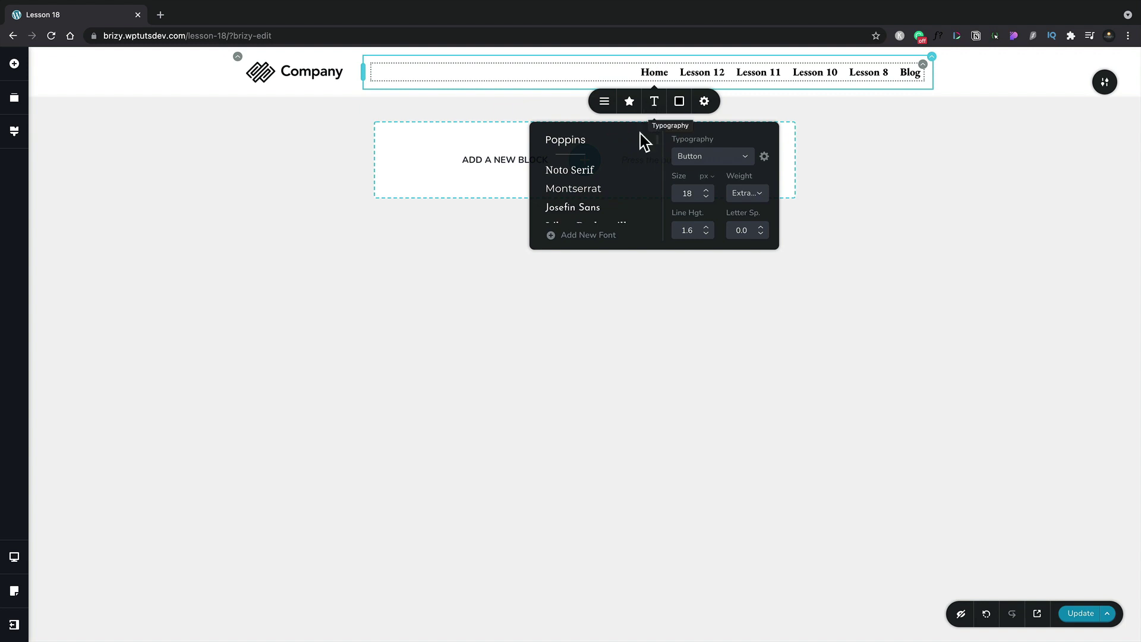
pyautogui.click(588, 208)
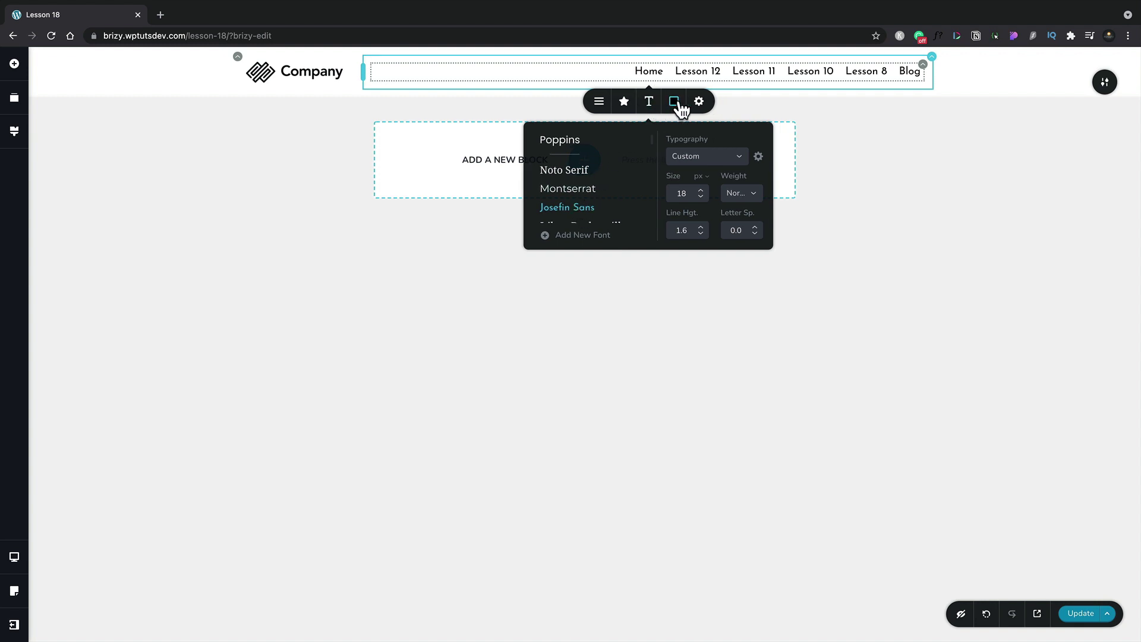
pyautogui.click(699, 103)
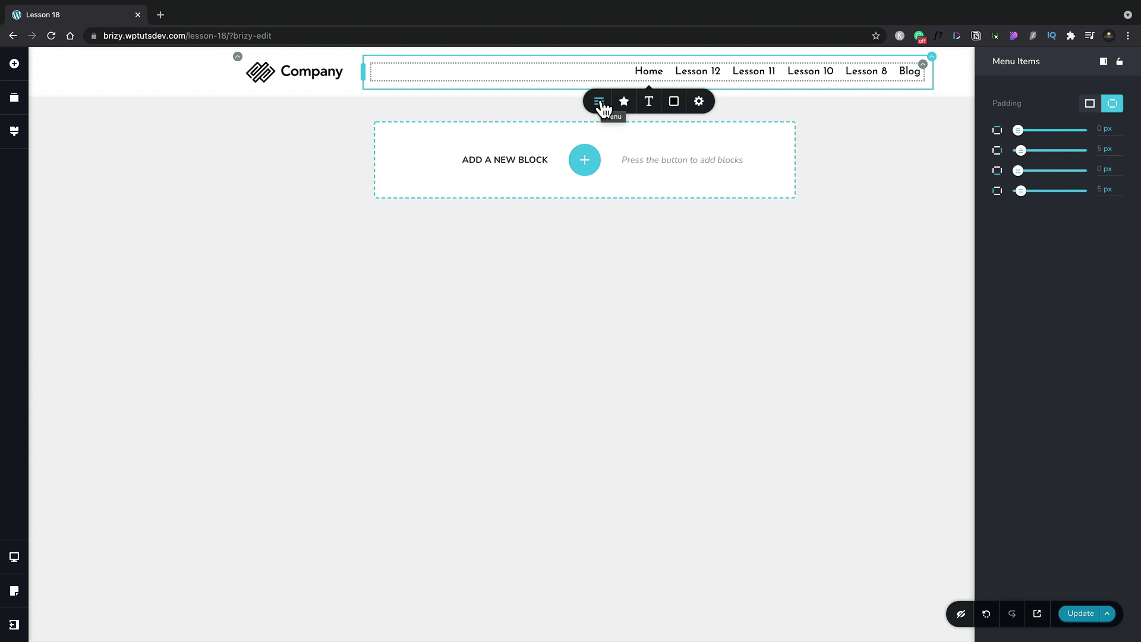
# Switch on Mega Menu for the Home item and select the empty dark panel.
pyautogui.click(599, 102)
pyautogui.click(660, 141)
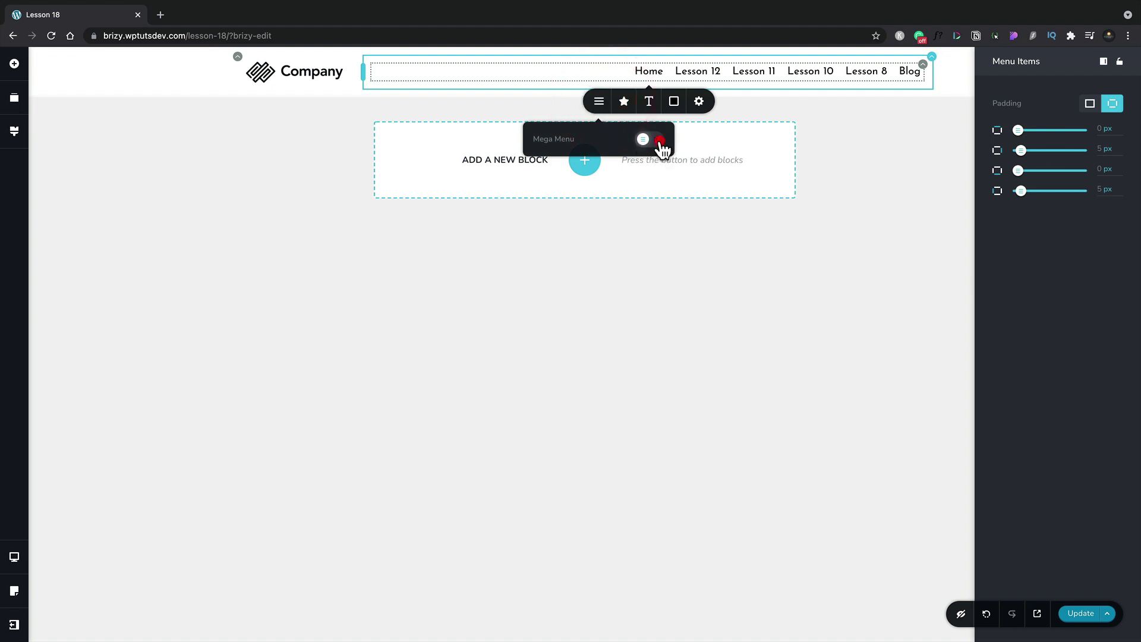
pyautogui.click(511, 145)
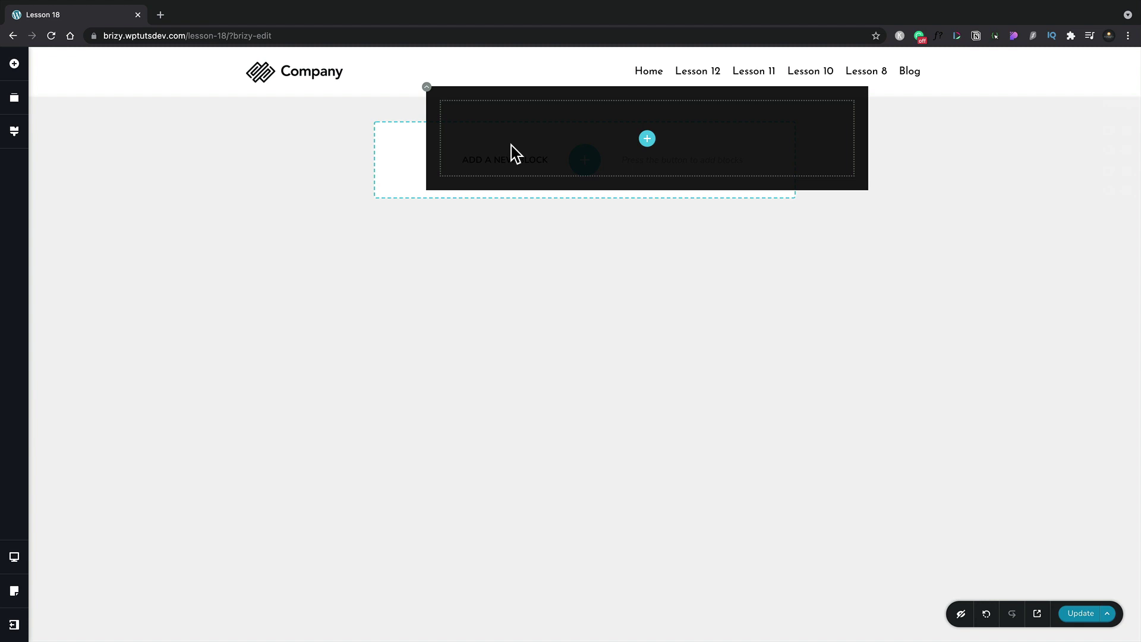
# Drag a Column element into the mega menu panel to create two columns.
pyautogui.click(647, 141)
pyautogui.scroll(-5, 120, 496)
pyautogui.moveTo(112, 448); pyautogui.dragTo(617, 144)
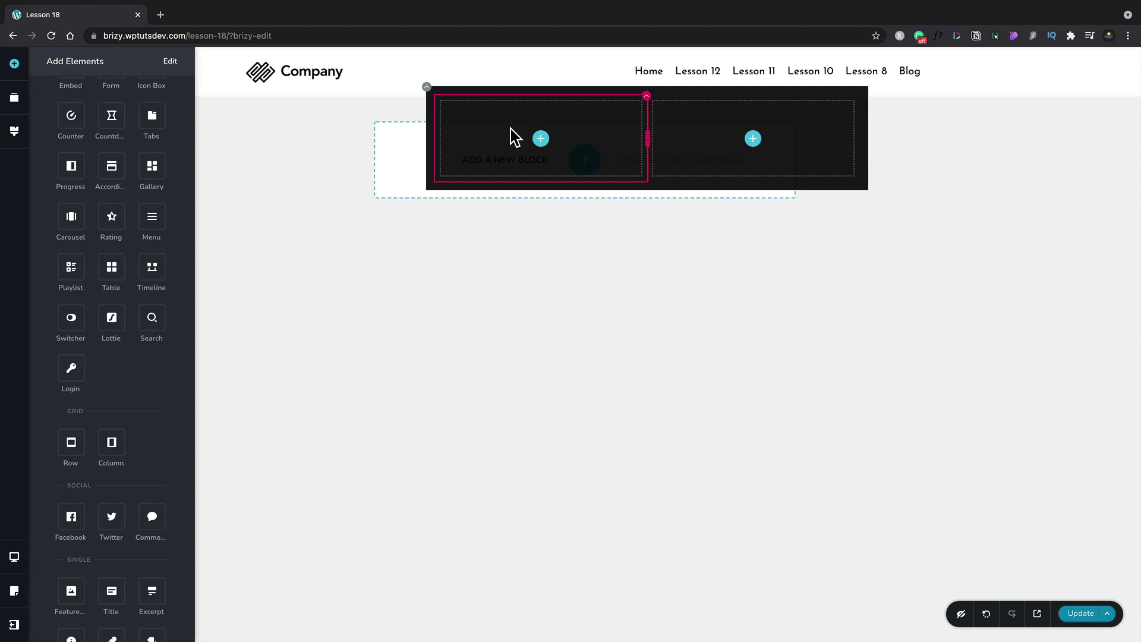
# Place a Menu element in the mega menu's left column.
pyautogui.click(538, 142)
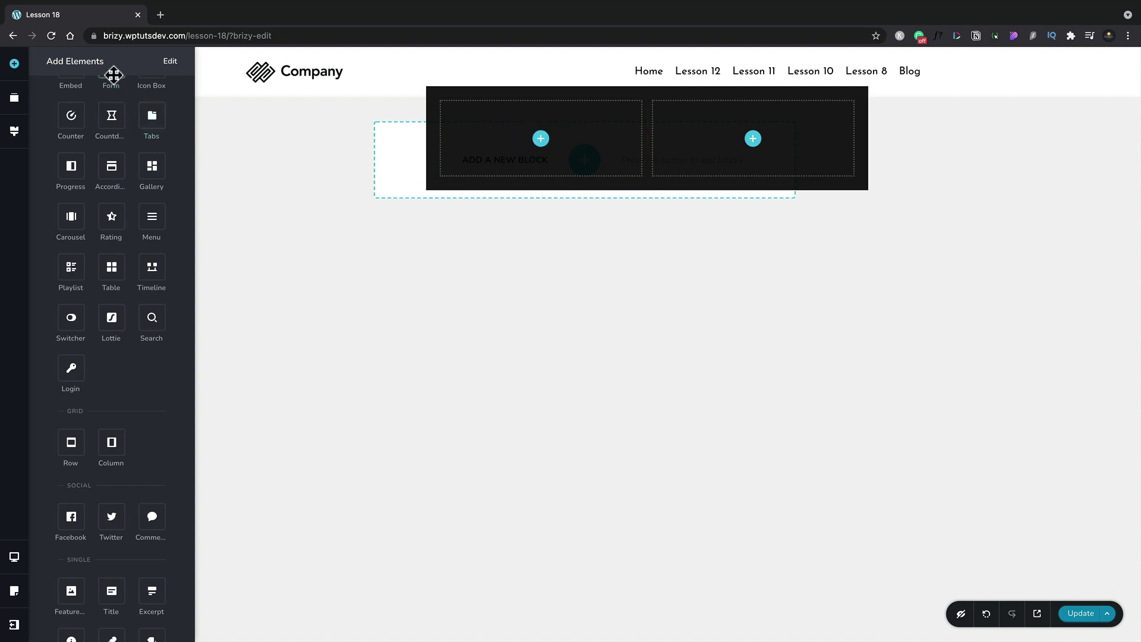
pyautogui.scroll(1, 119, 280)
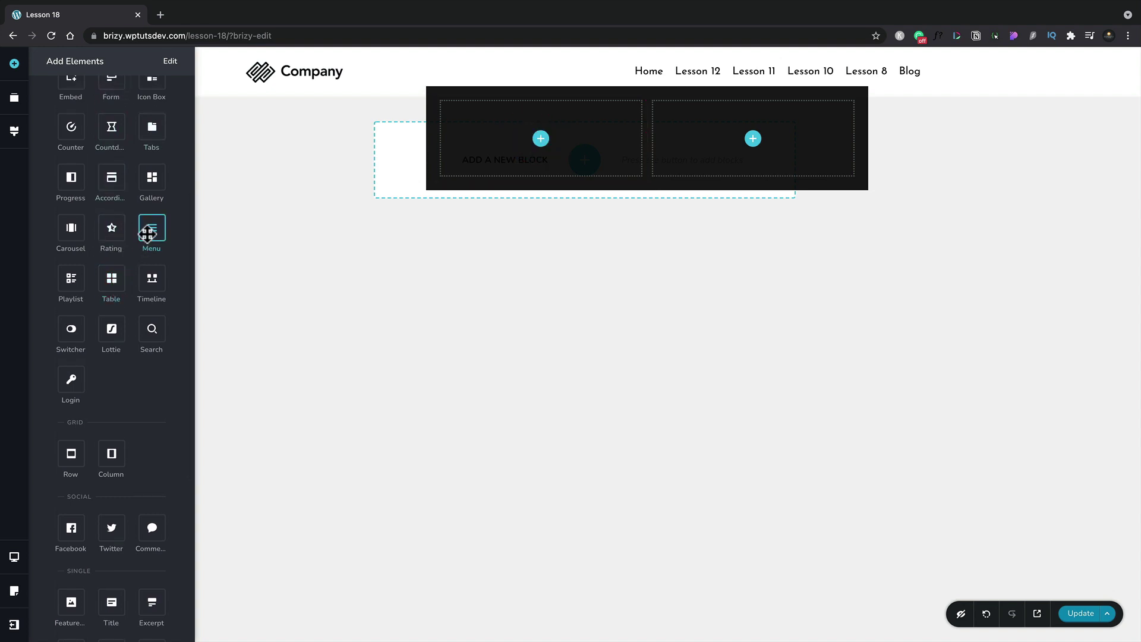
pyautogui.moveTo(150, 228); pyautogui.dragTo(516, 149)
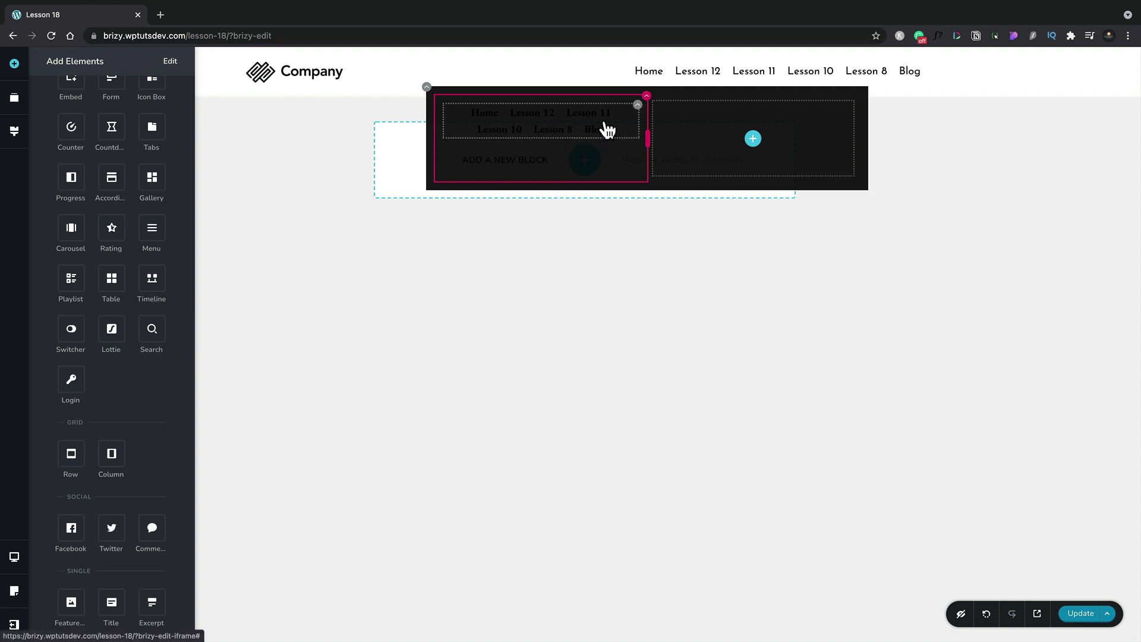
# Set the left-column menu to Mega Menu 1, vertical orientation, left-aligned.
pyautogui.click(637, 109)
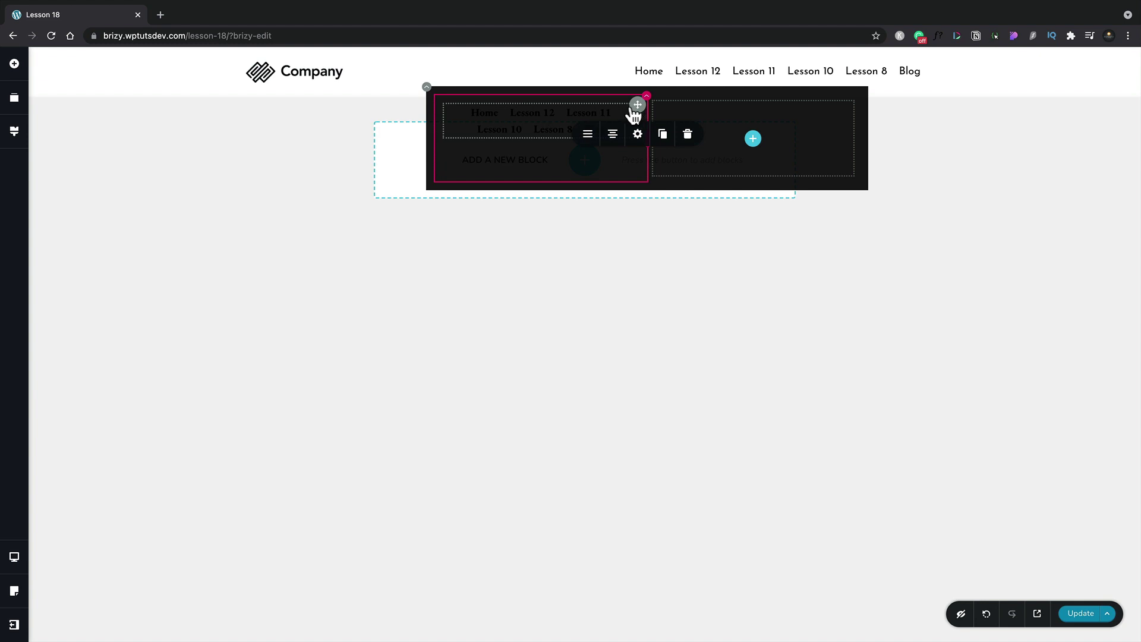
pyautogui.click(588, 136)
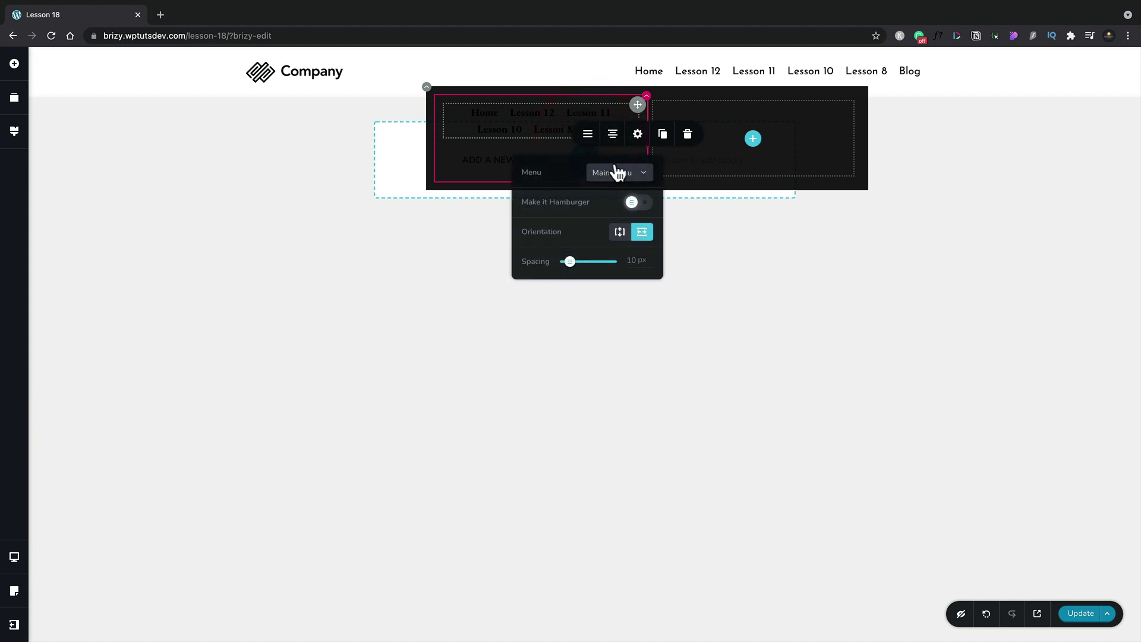
pyautogui.click(627, 174)
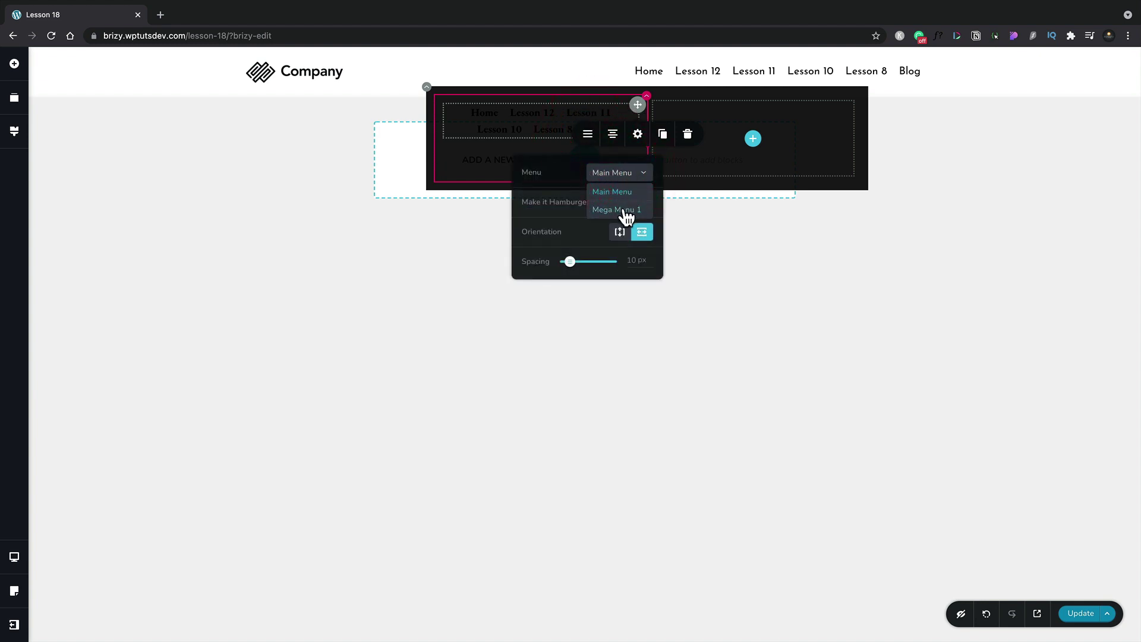
pyautogui.click(626, 211)
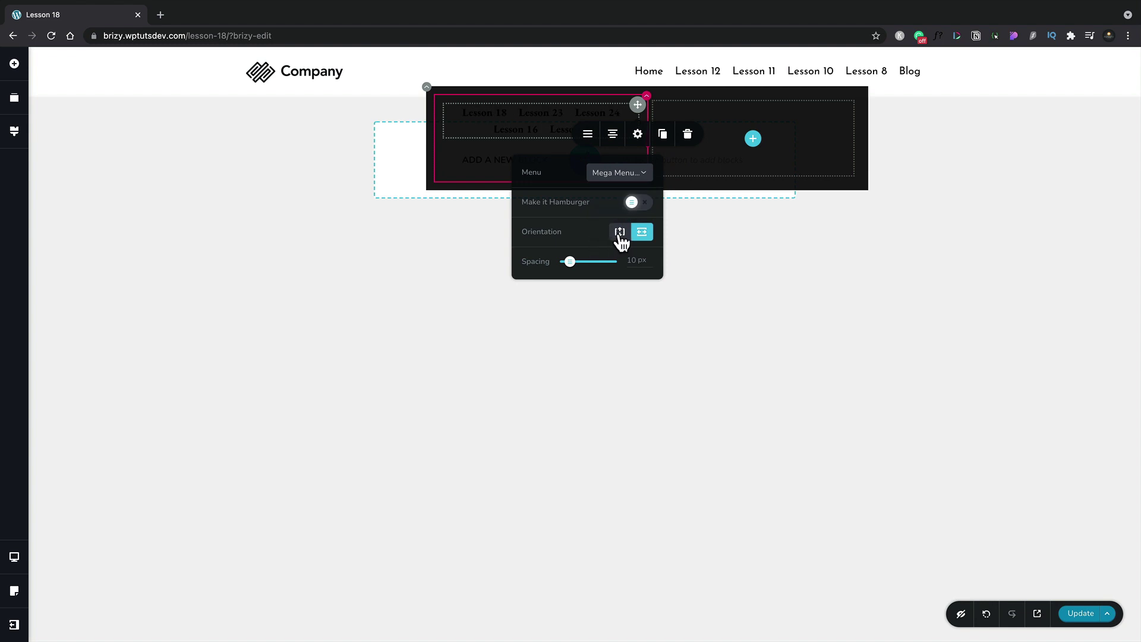
pyautogui.click(619, 234)
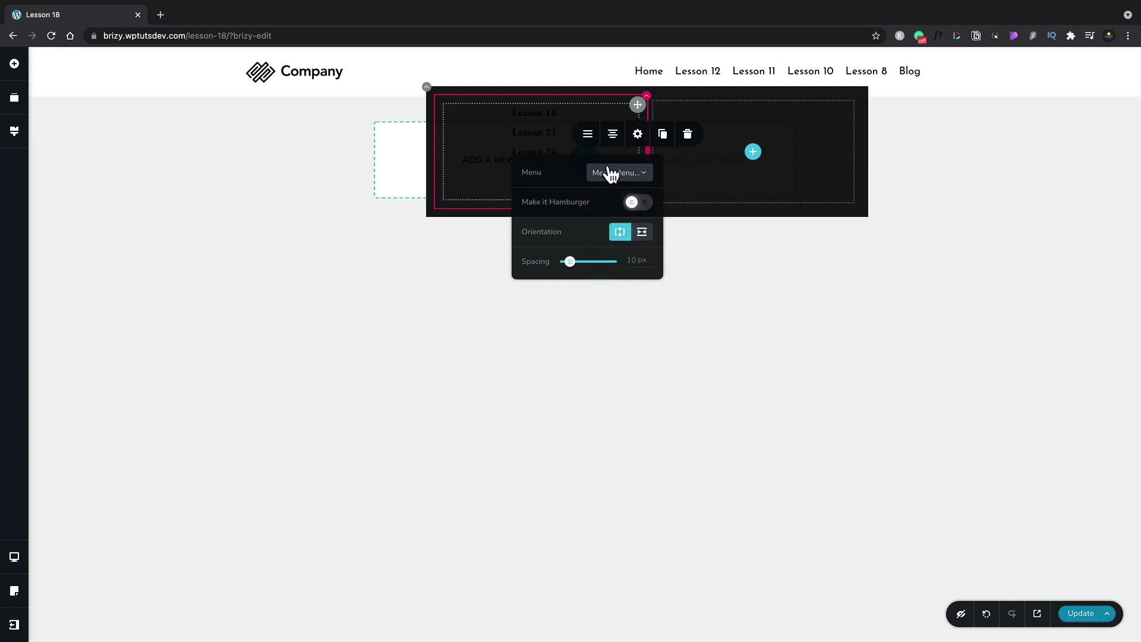
pyautogui.click(614, 135)
pyautogui.click(614, 135)
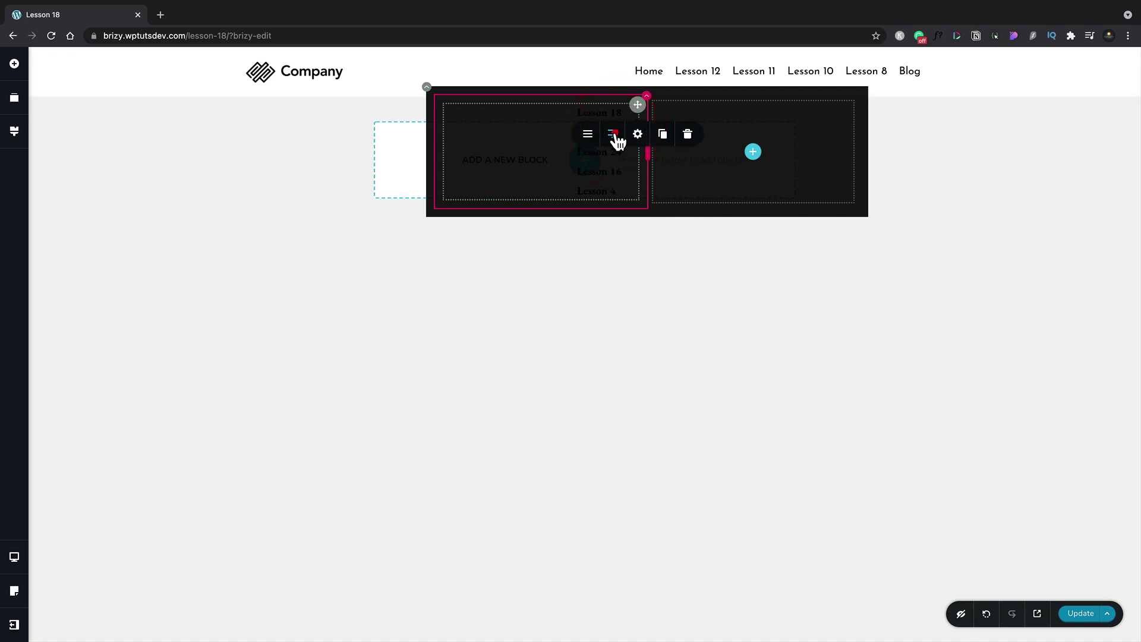
pyautogui.click(614, 135)
pyautogui.click(638, 141)
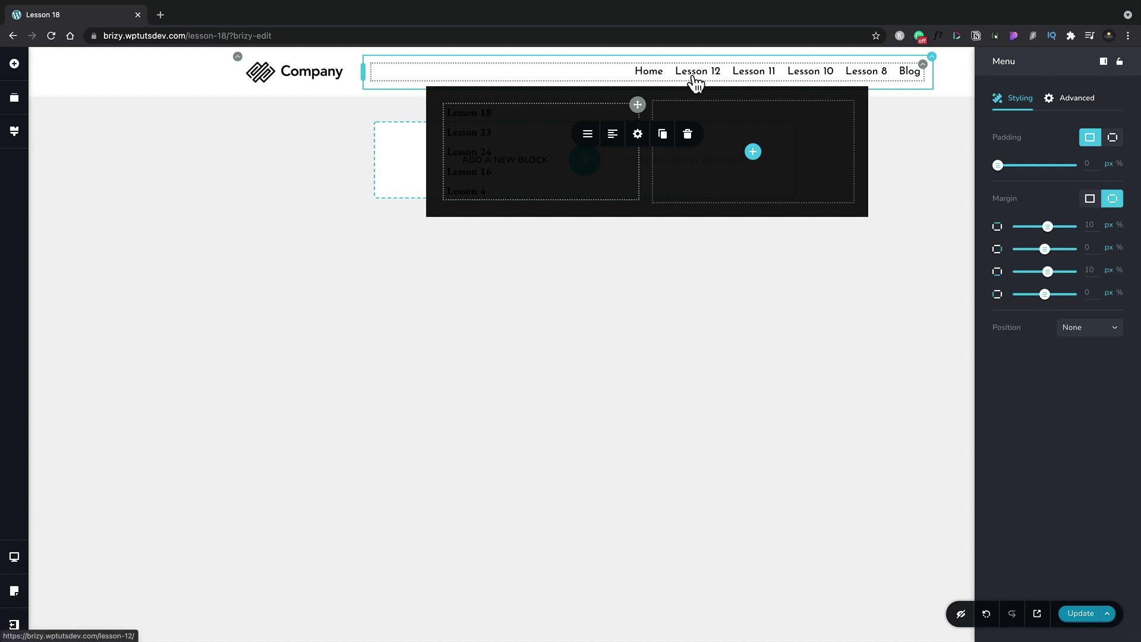
# Set the left column's lesson links to the Josefin Sans font.
pyautogui.click(484, 133)
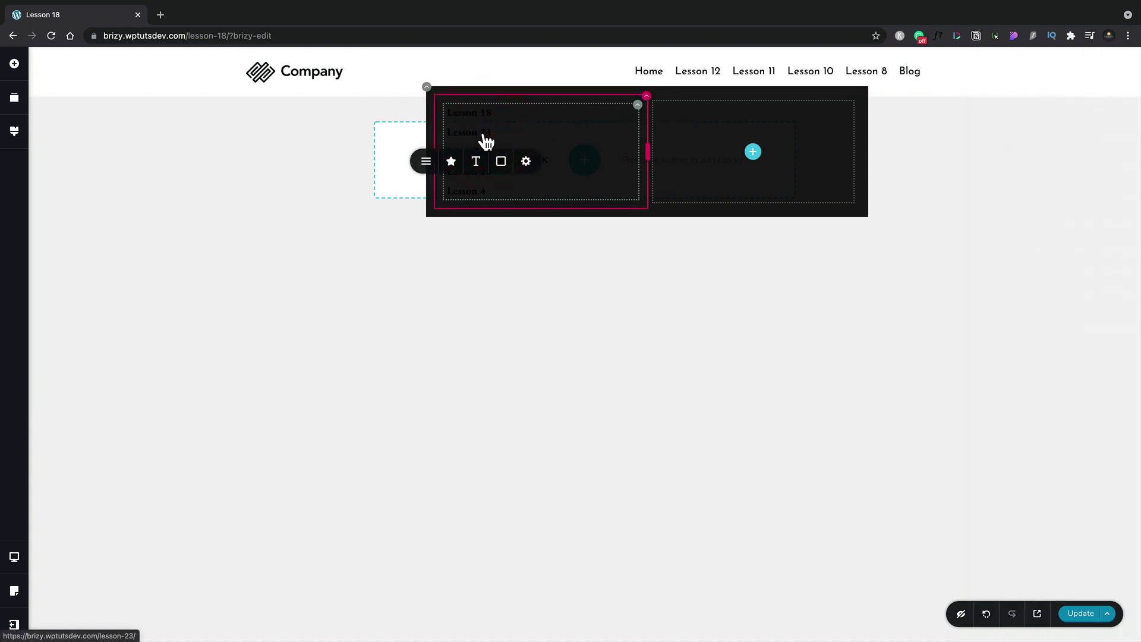
pyautogui.click(477, 165)
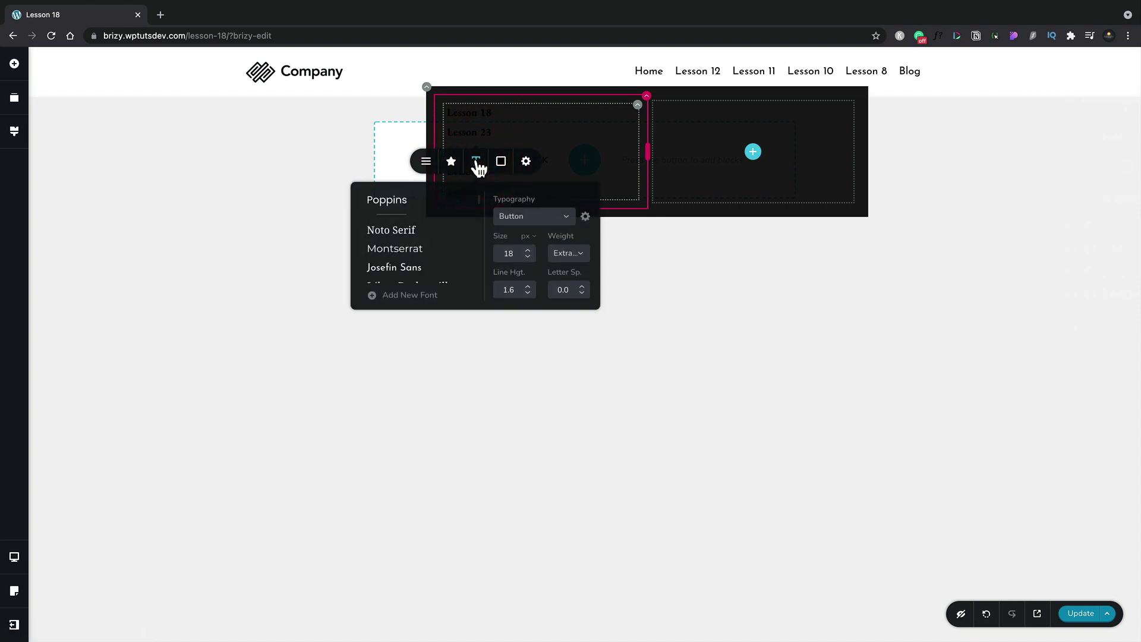
pyautogui.click(406, 269)
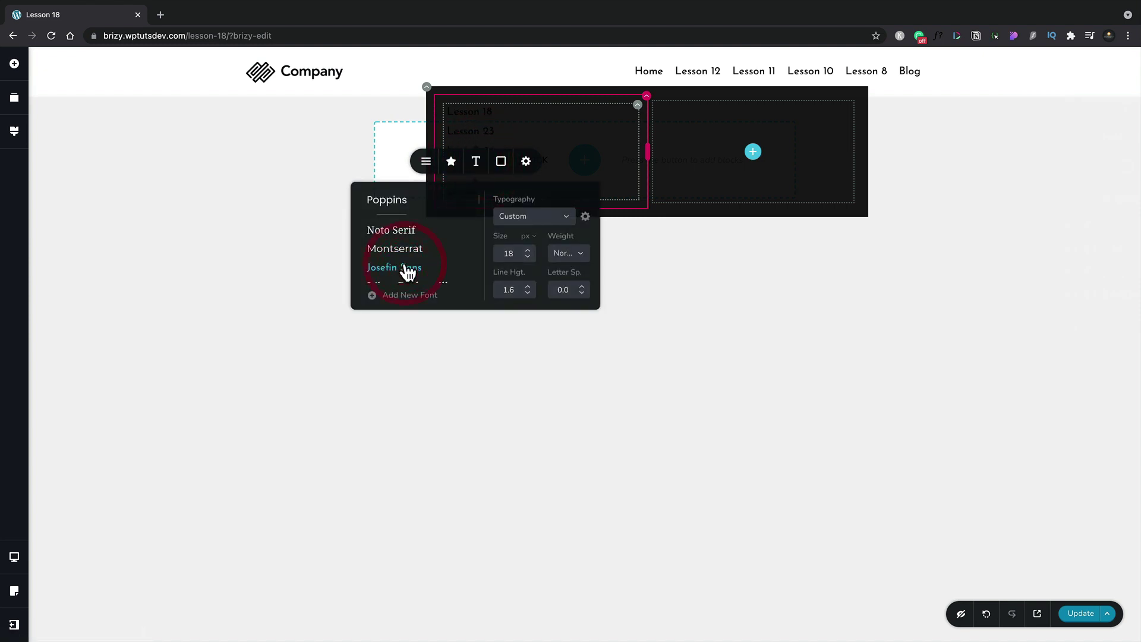
# Color the lesson links white, with a light blue hover and white active state.
pyautogui.click(504, 166)
pyautogui.click(530, 314)
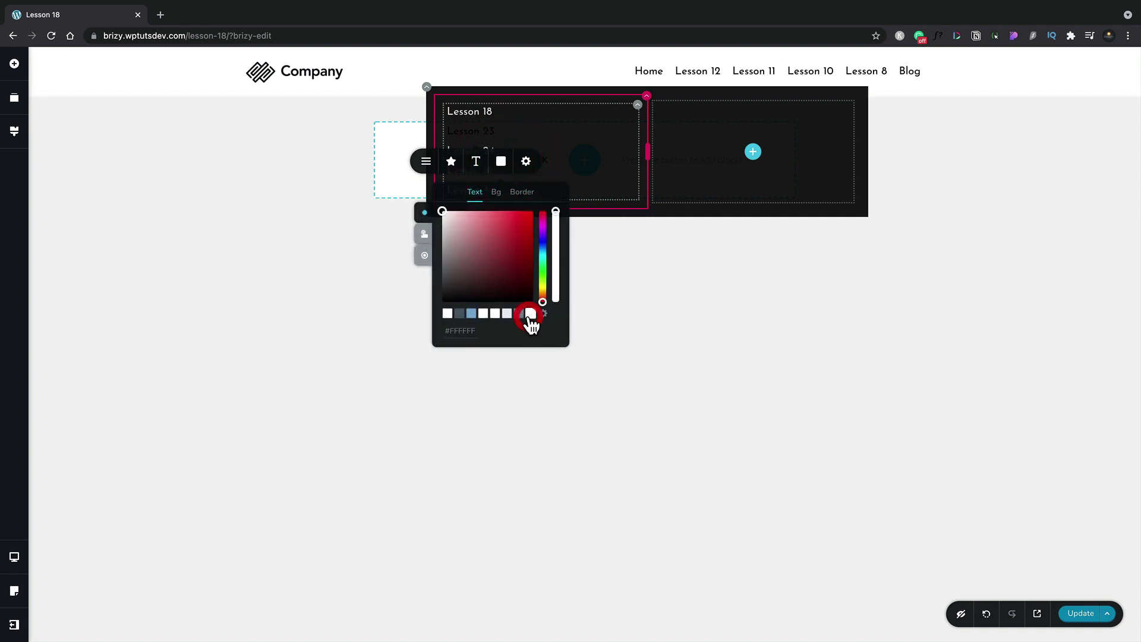
pyautogui.click(424, 235)
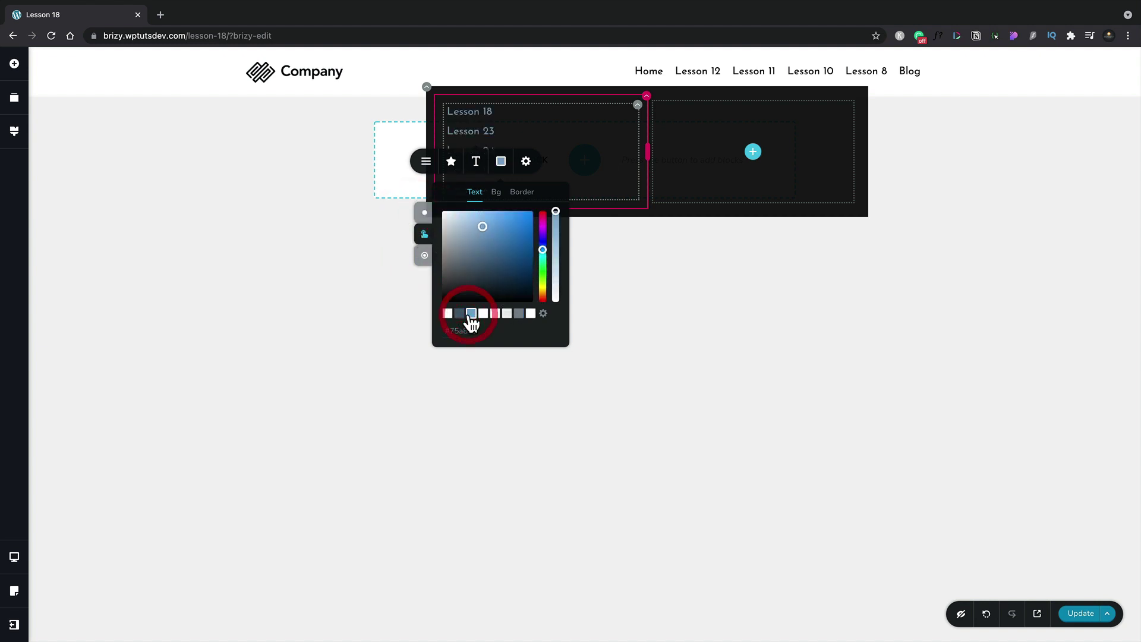
pyautogui.click(425, 257)
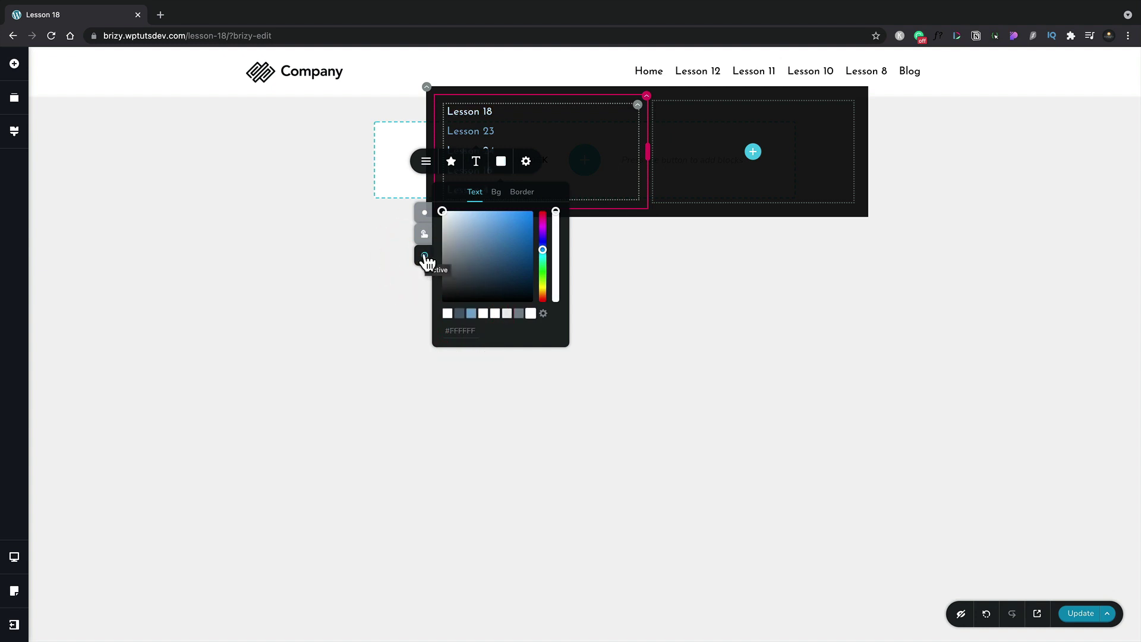
pyautogui.click(531, 313)
# Duplicate the Lesson 18, 23, 24, 16 and 4 link list into the empty right column.
pyautogui.click(585, 152)
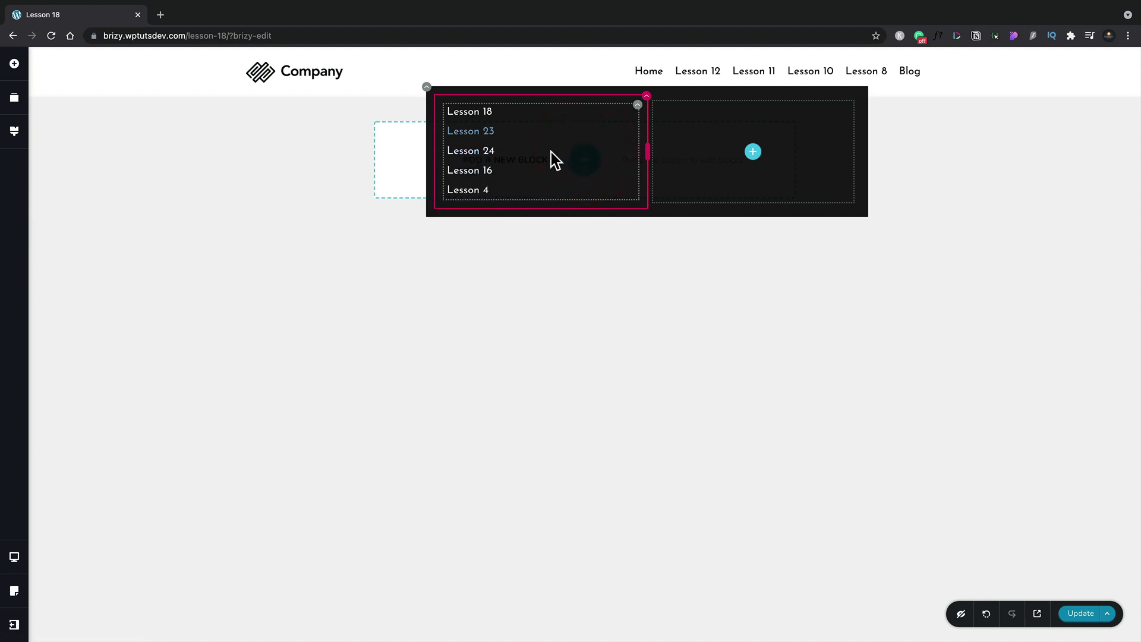
pyautogui.click(637, 107)
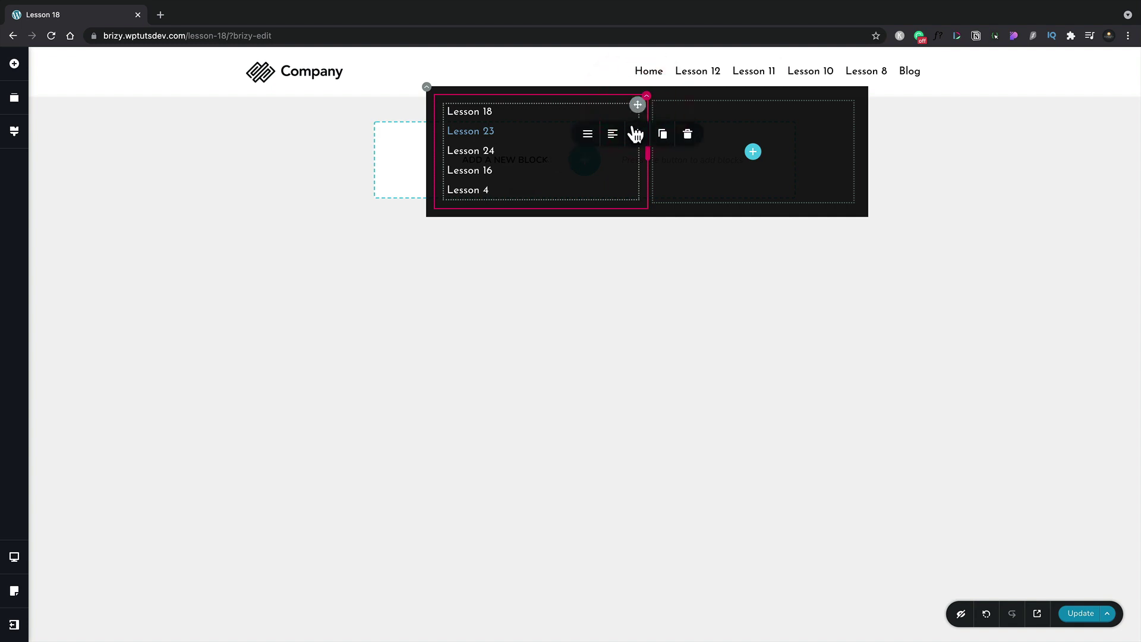
pyautogui.click(662, 136)
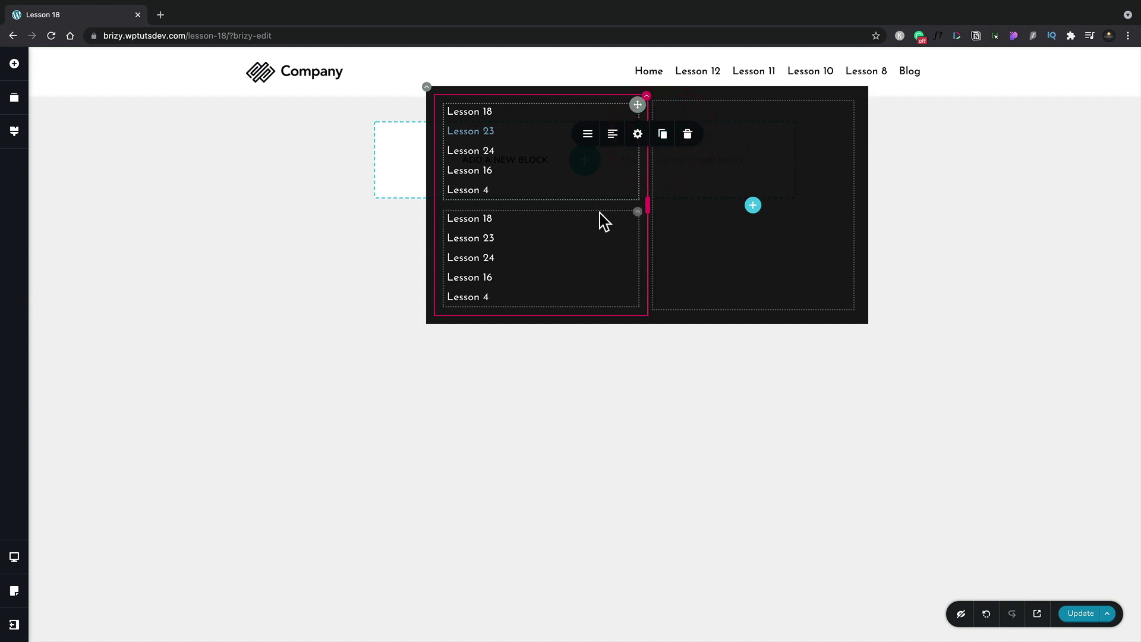
pyautogui.moveTo(599, 212); pyautogui.dragTo(776, 162)
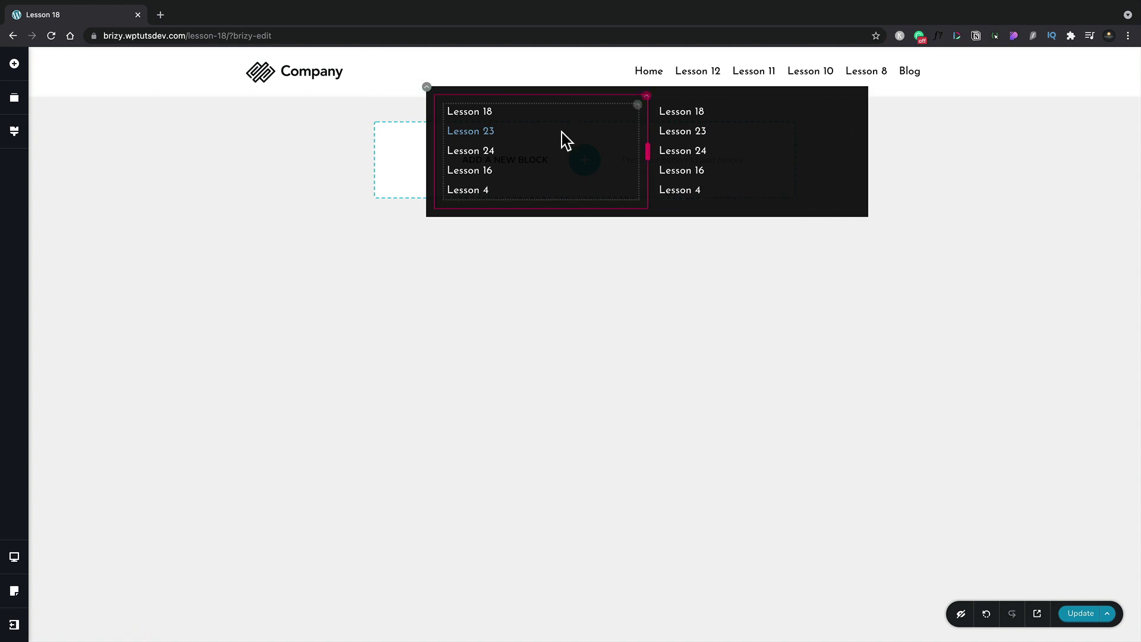
# Darken the mega menu container's overlay background from a grey swatch to #1E1A1A.
pyautogui.click(427, 88)
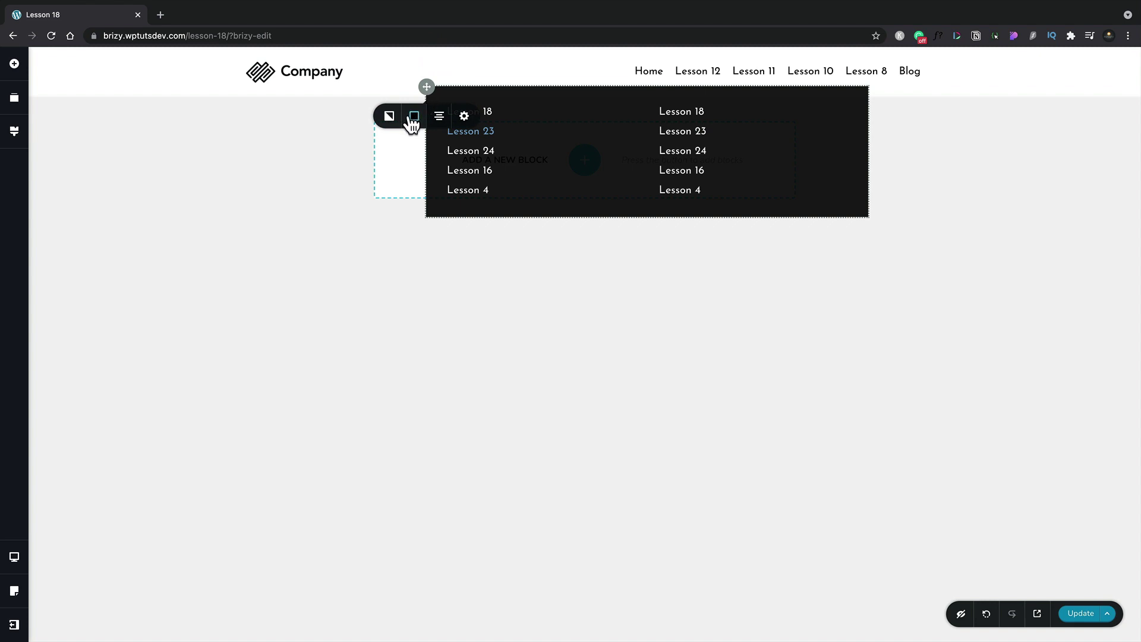
pyautogui.click(414, 118)
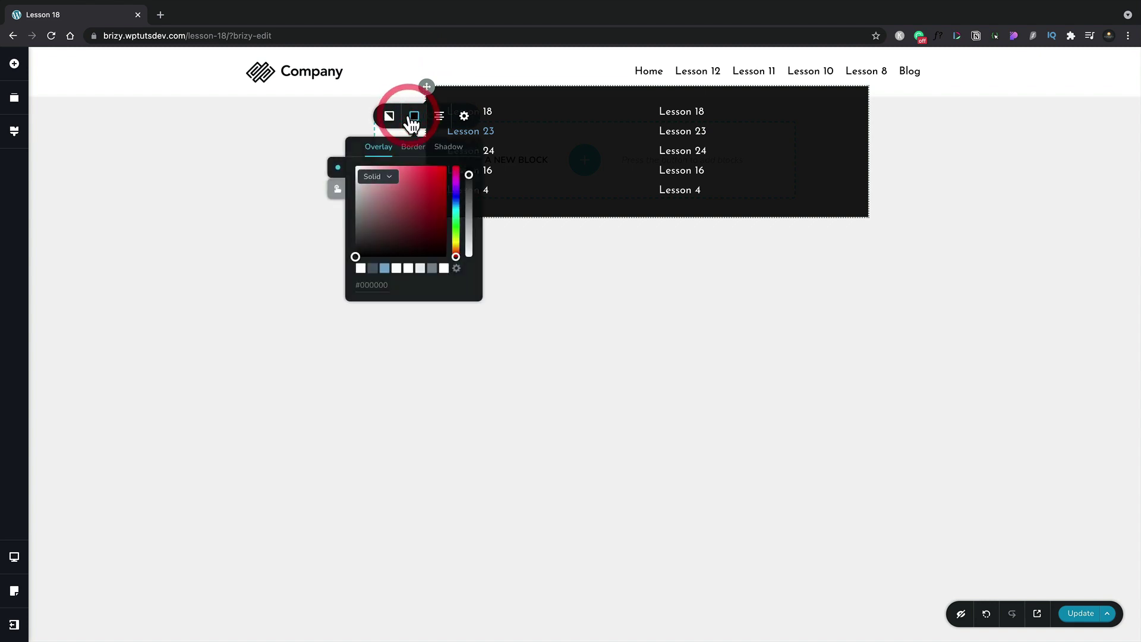
pyautogui.click(432, 269)
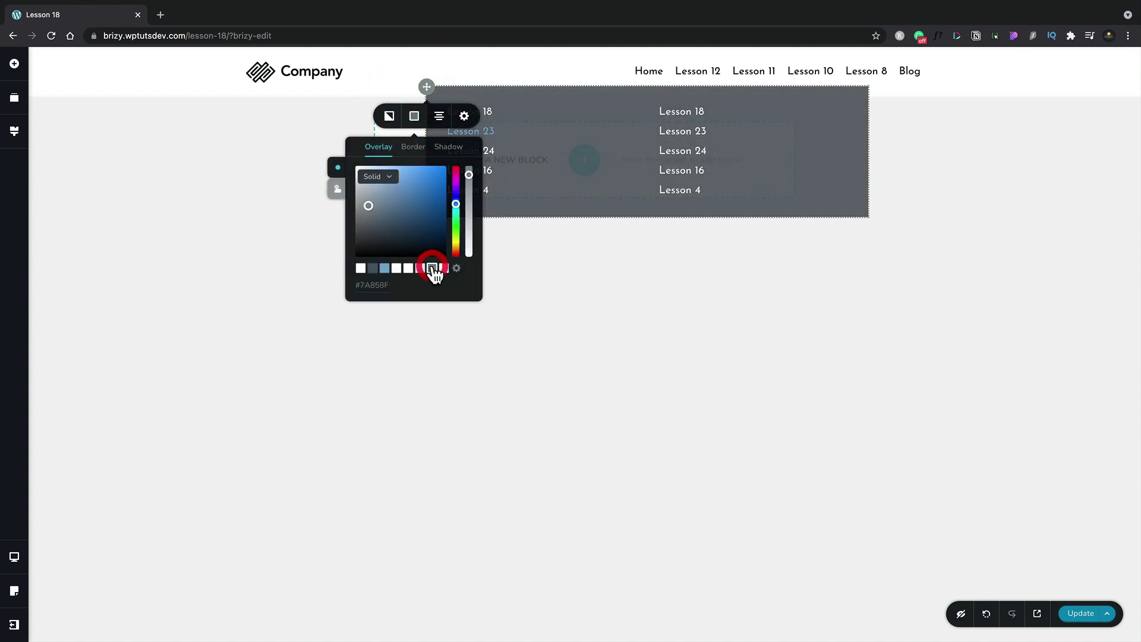
pyautogui.click(385, 269)
pyautogui.click(372, 269)
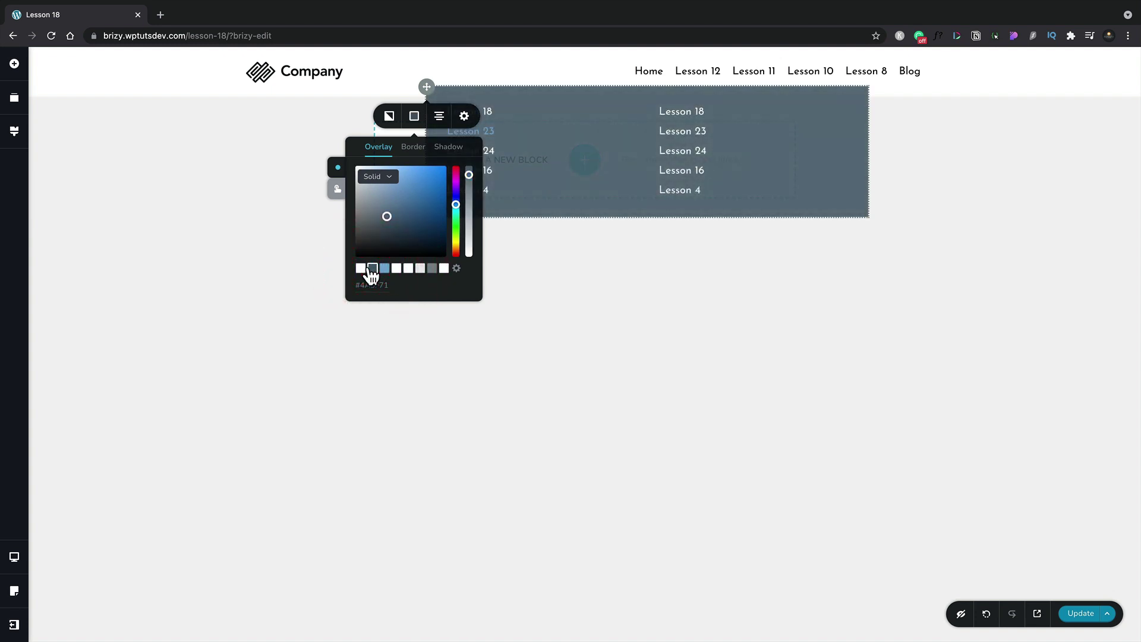
pyautogui.moveTo(387, 217); pyautogui.dragTo(372, 239)
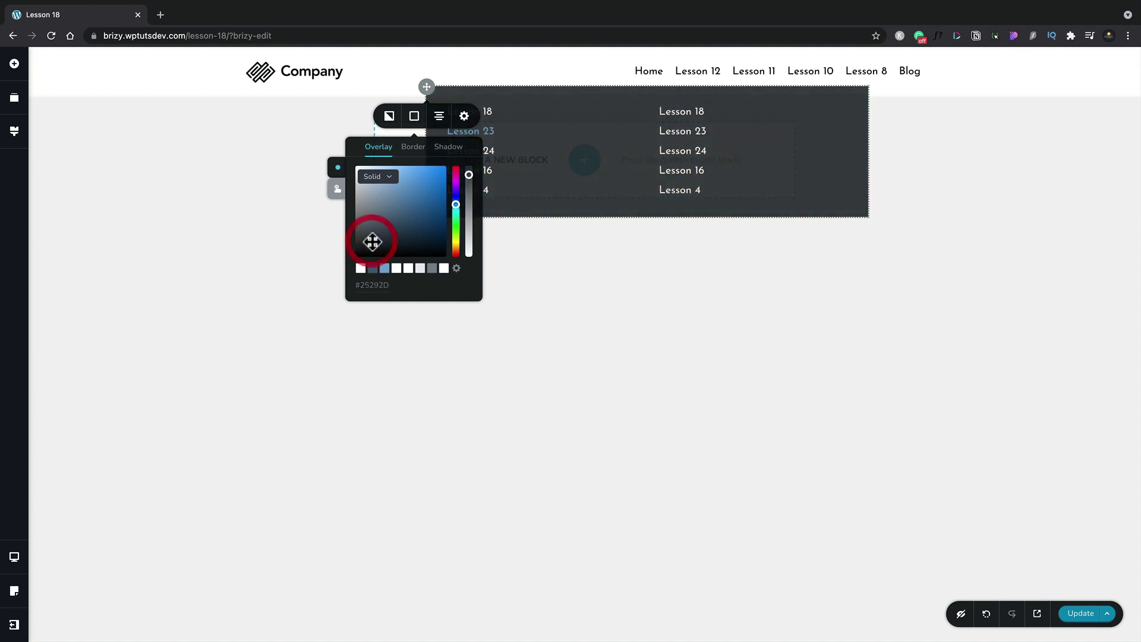
pyautogui.click(336, 190)
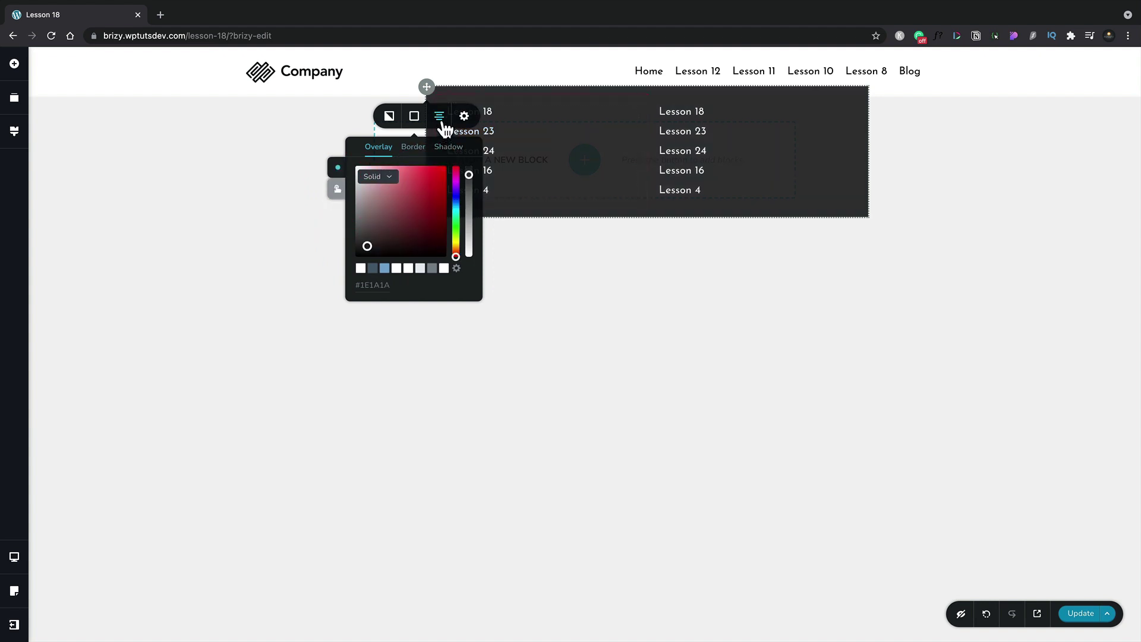
pyautogui.click(463, 118)
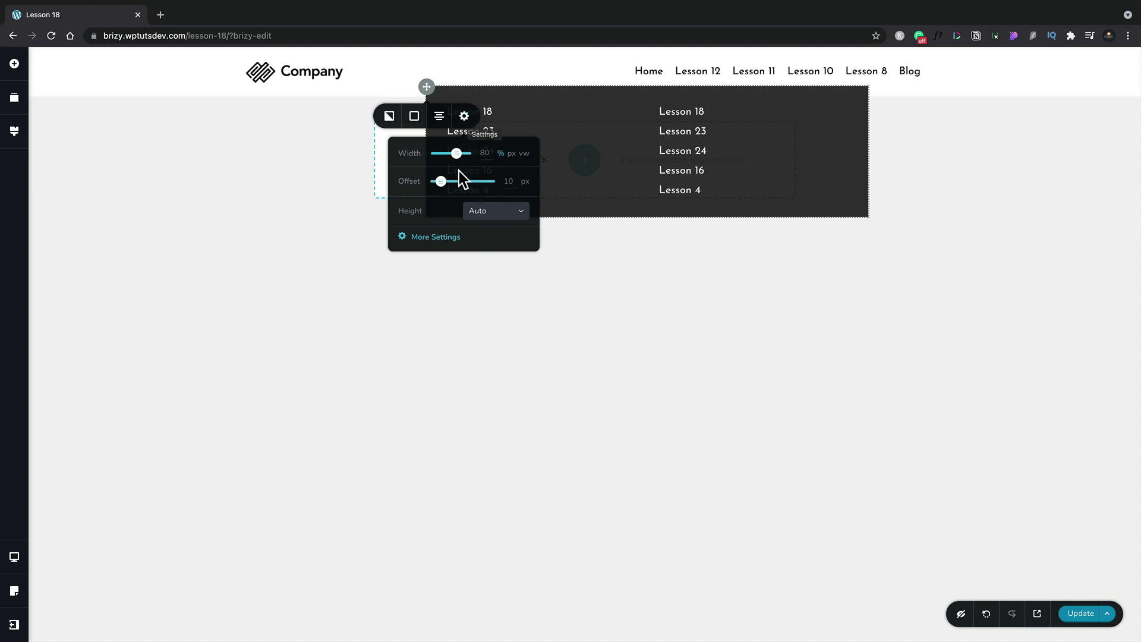
# Give the mega menu 30 px offset, 100% width, Auto height and 30 px corners.
pyautogui.moveTo(443, 181); pyautogui.dragTo(452, 187)
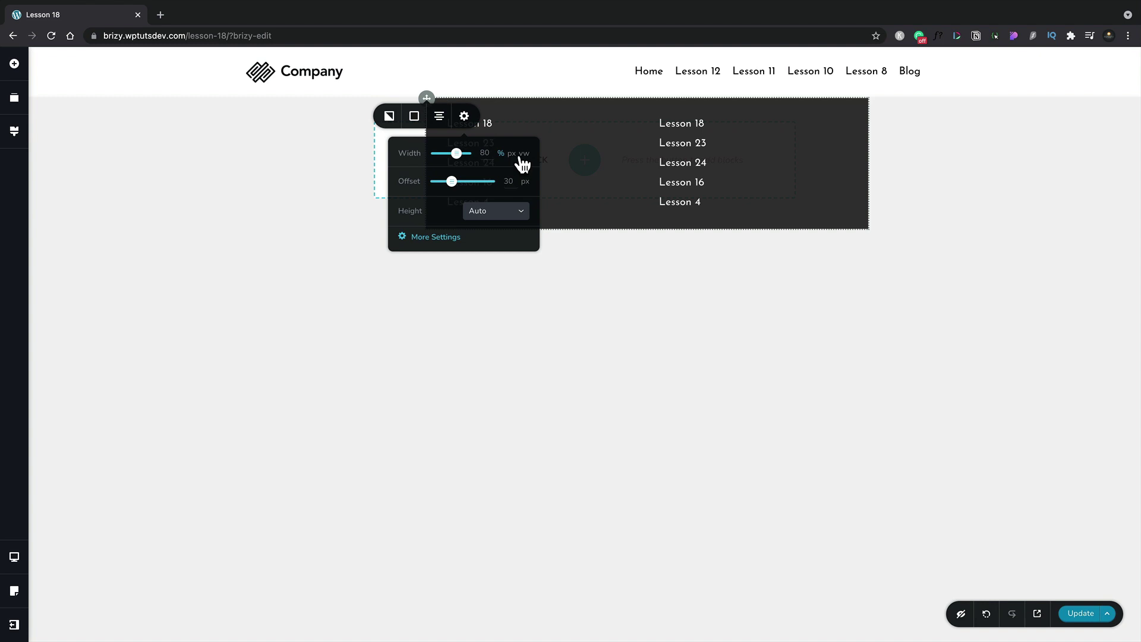
pyautogui.moveTo(457, 153); pyautogui.dragTo(468, 154)
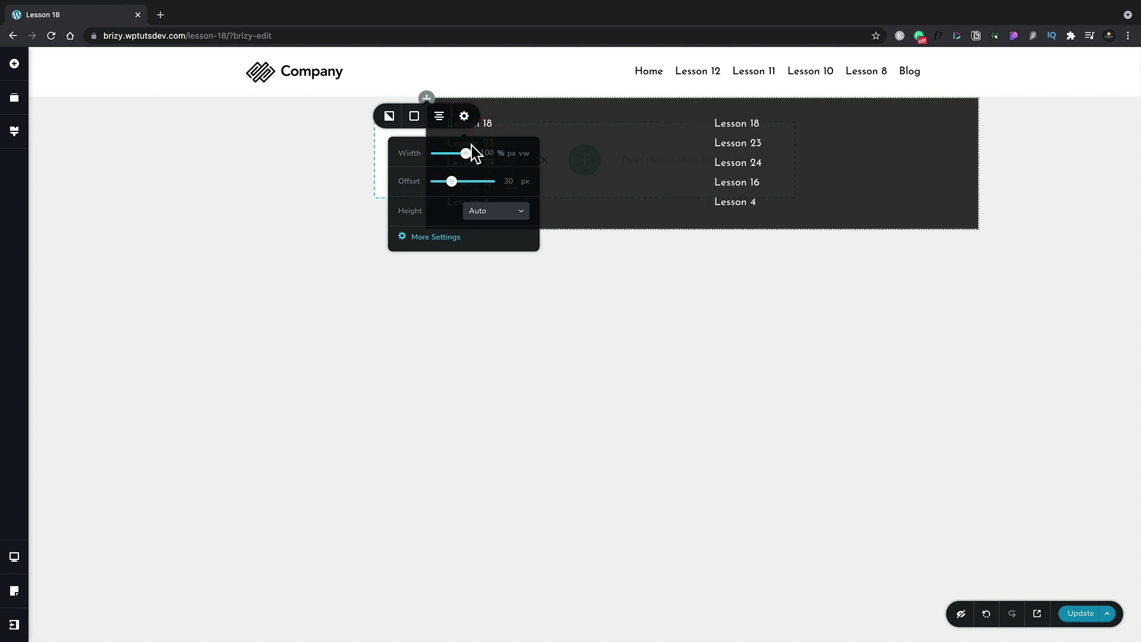
pyautogui.click(489, 215)
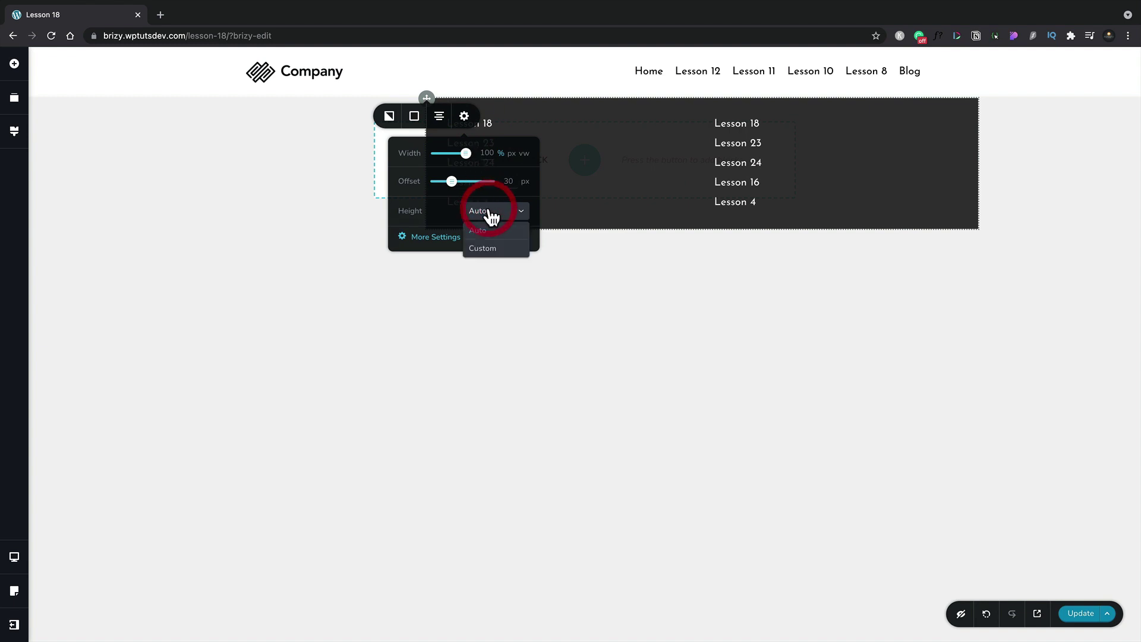
pyautogui.click(449, 211)
pyautogui.click(443, 236)
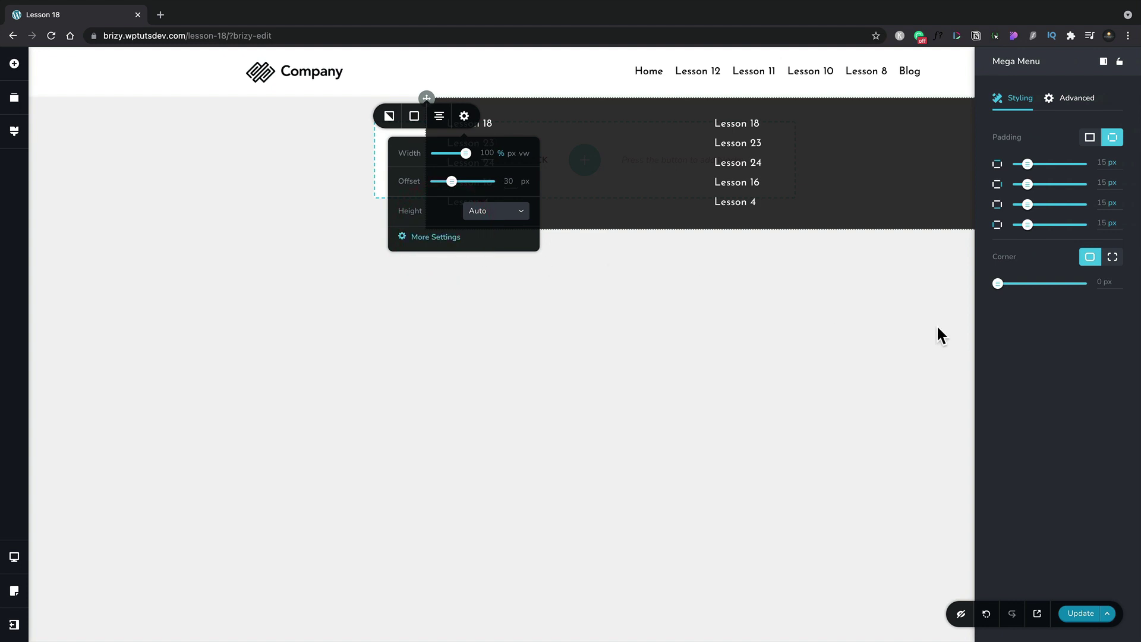
pyautogui.moveTo(999, 284); pyautogui.dragTo(1023, 288)
# Save the Lesson 18 page changes with Update.
pyautogui.click(1076, 614)
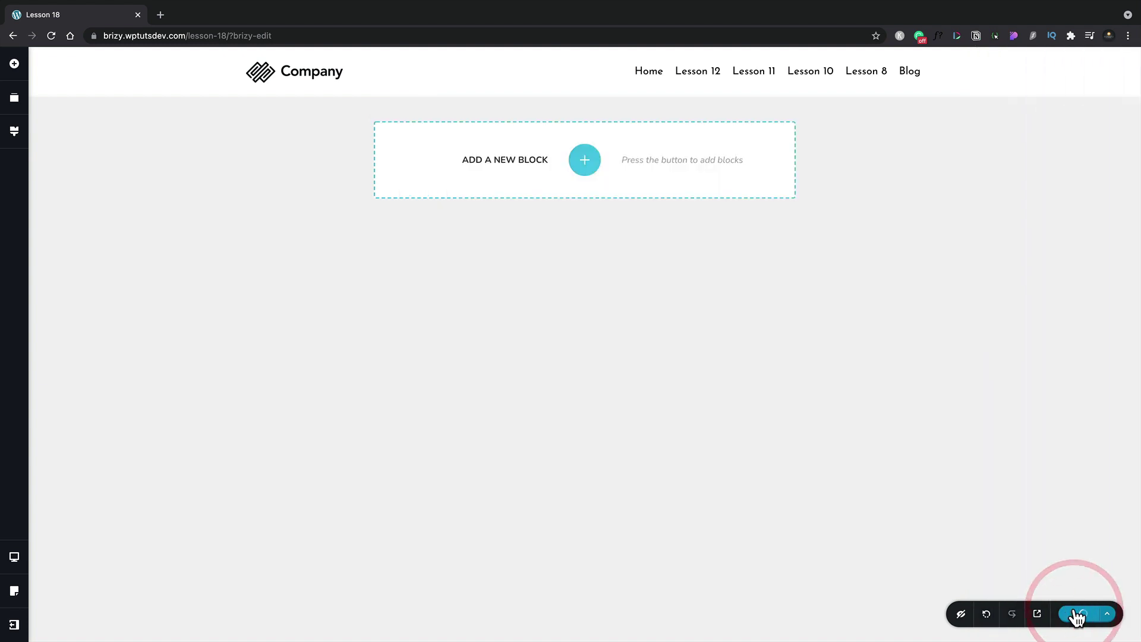